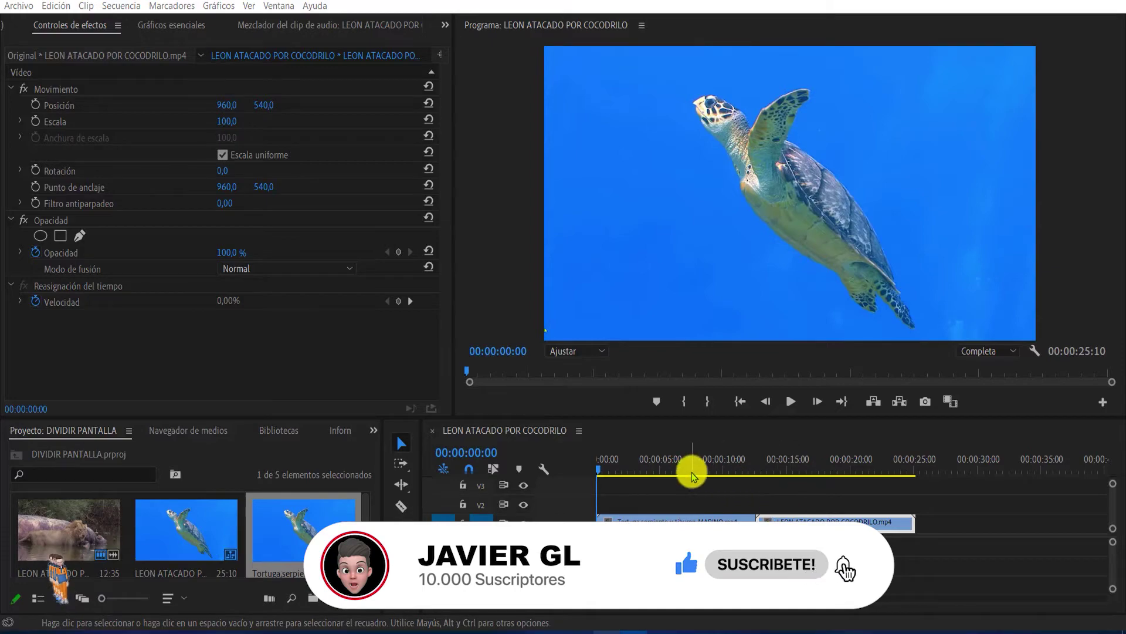
# Step: Scrub the playhead to 00:00:03:07 to show the turtle clip's 'Tortuga marina' title
pyautogui.moveTo(692, 473); pyautogui.dragTo(636, 463)
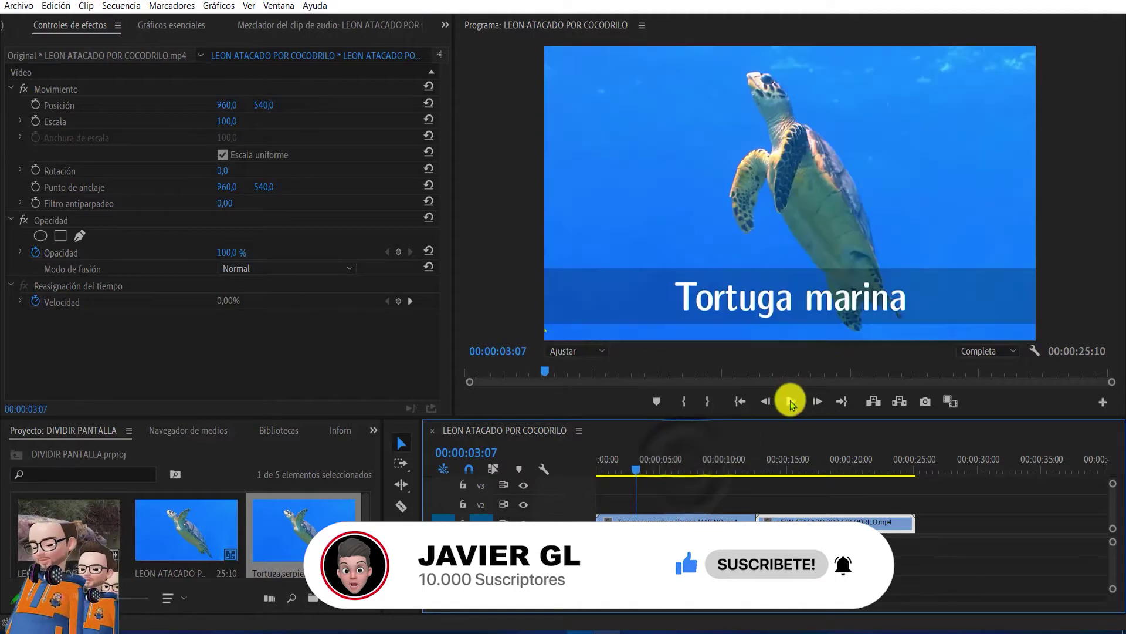
# Step: Play the sequence in the Program monitor and stop around 00:00:05:51
pyautogui.click(790, 403)
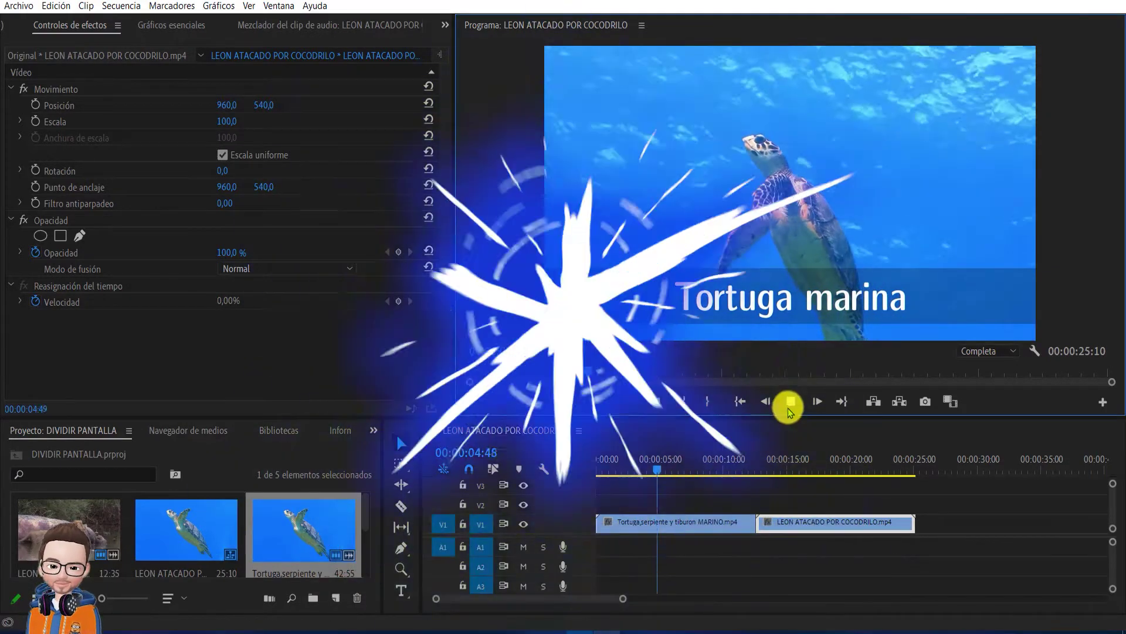
pyautogui.click(788, 404)
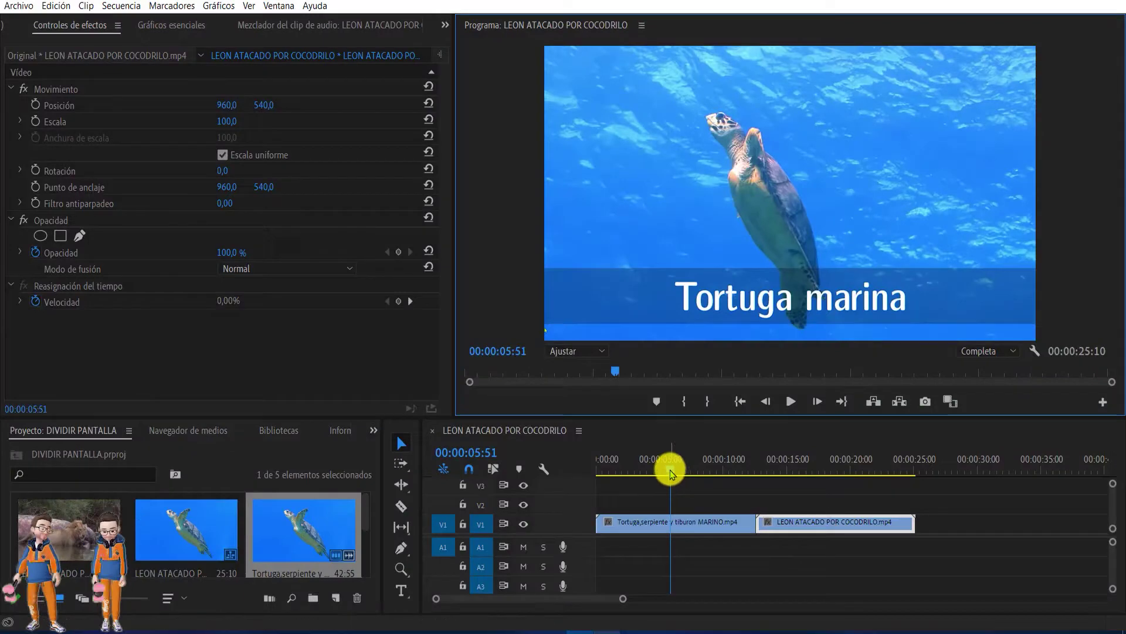
# Step: Return to 00:00:00:00 and move the LEON clip up onto V2 above the turtle clip
pyautogui.moveTo(668, 465); pyautogui.dragTo(610, 470)
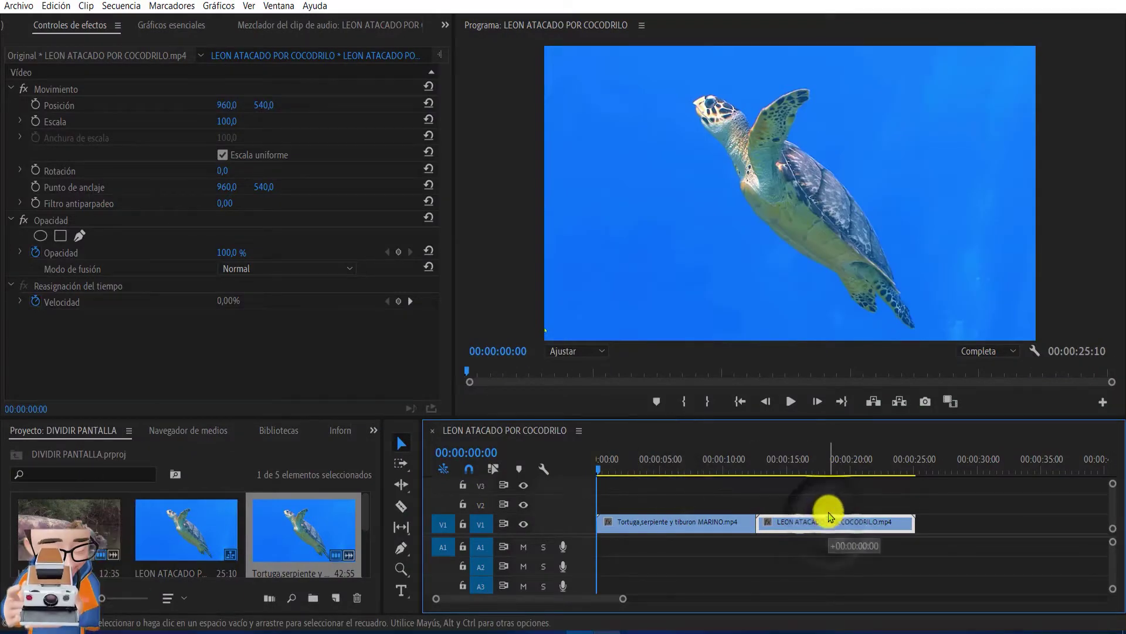
pyautogui.moveTo(833, 526)
pyautogui.mouseDown()
pyautogui.moveTo(826, 508)
pyautogui.moveTo(666, 508)
pyautogui.mouseUp()
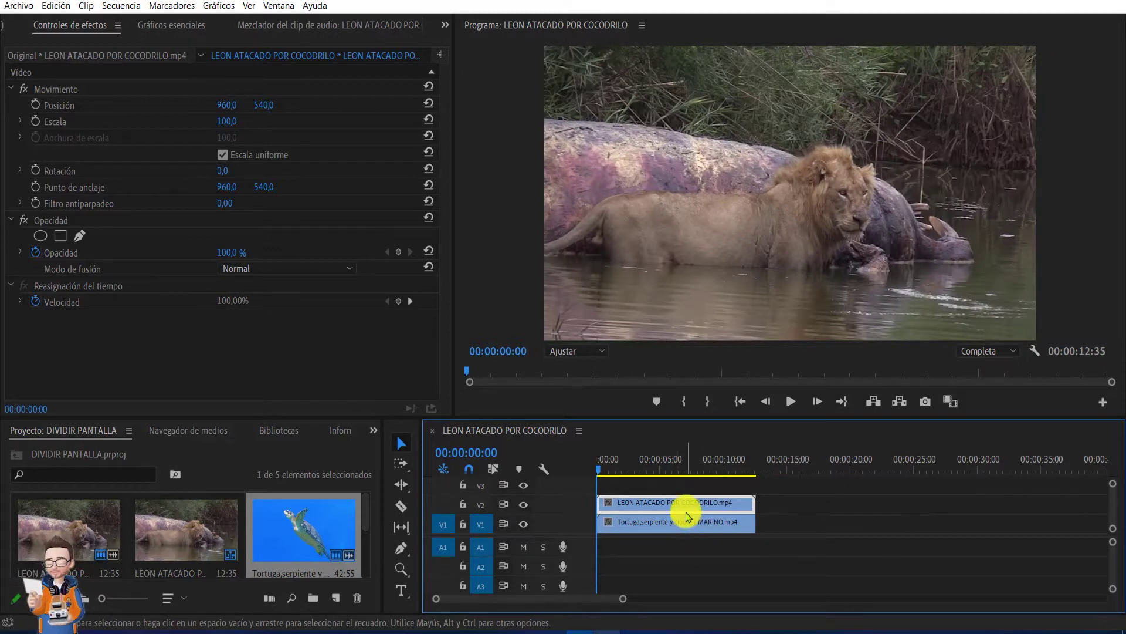
# Step: Apply Transformar > Recortar from the Efectos panel to the LEON clip on V2
pyautogui.click(373, 430)
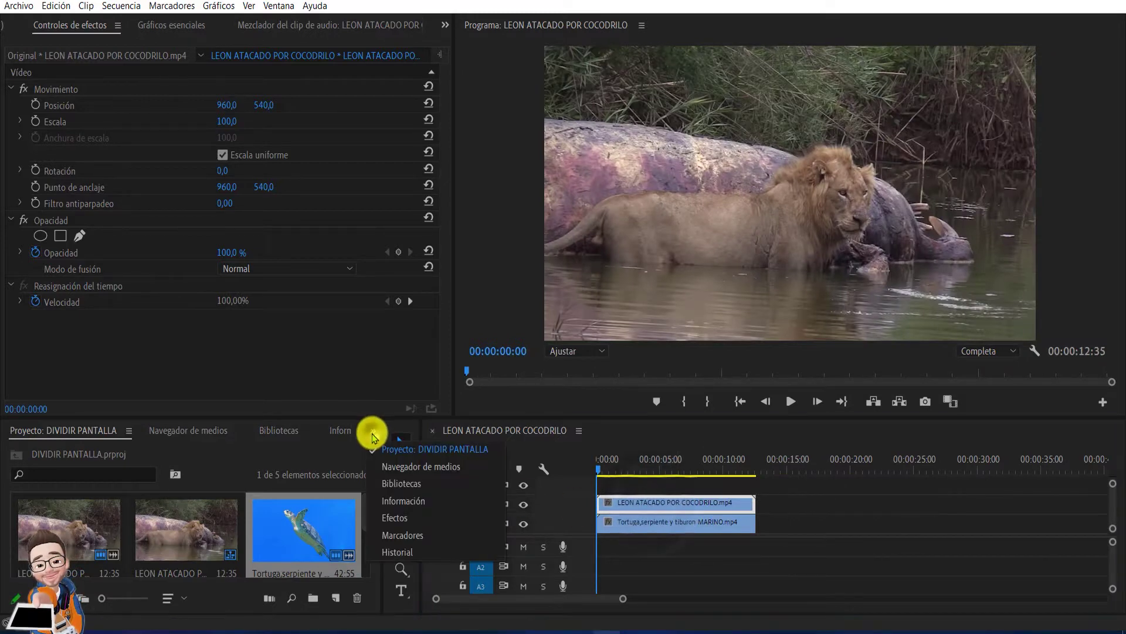
pyautogui.click(388, 518)
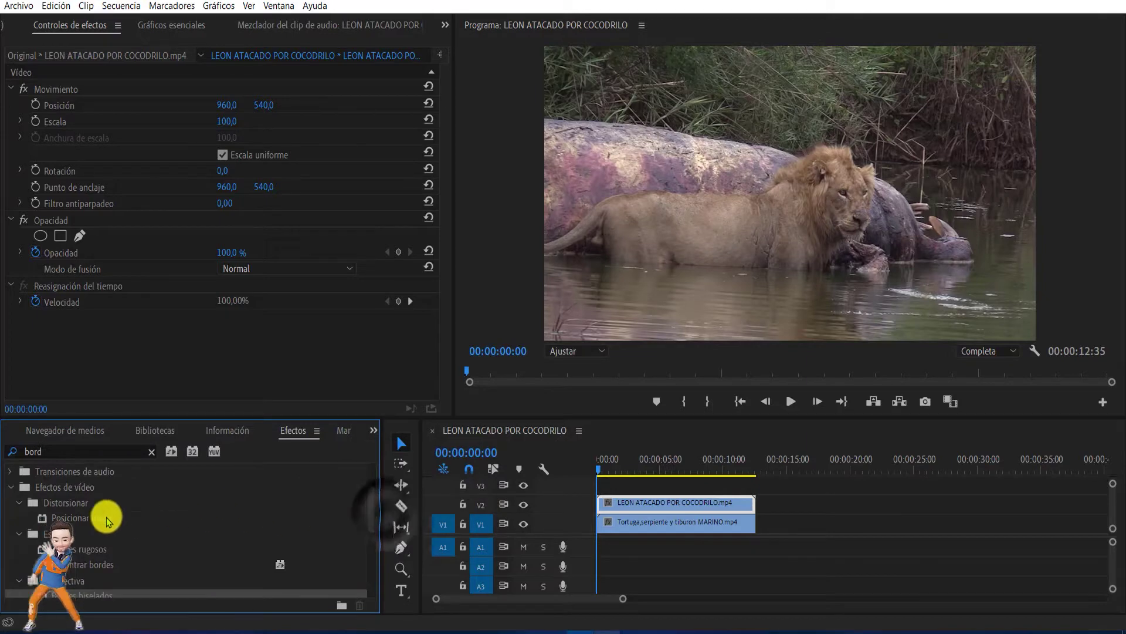
pyautogui.click(154, 452)
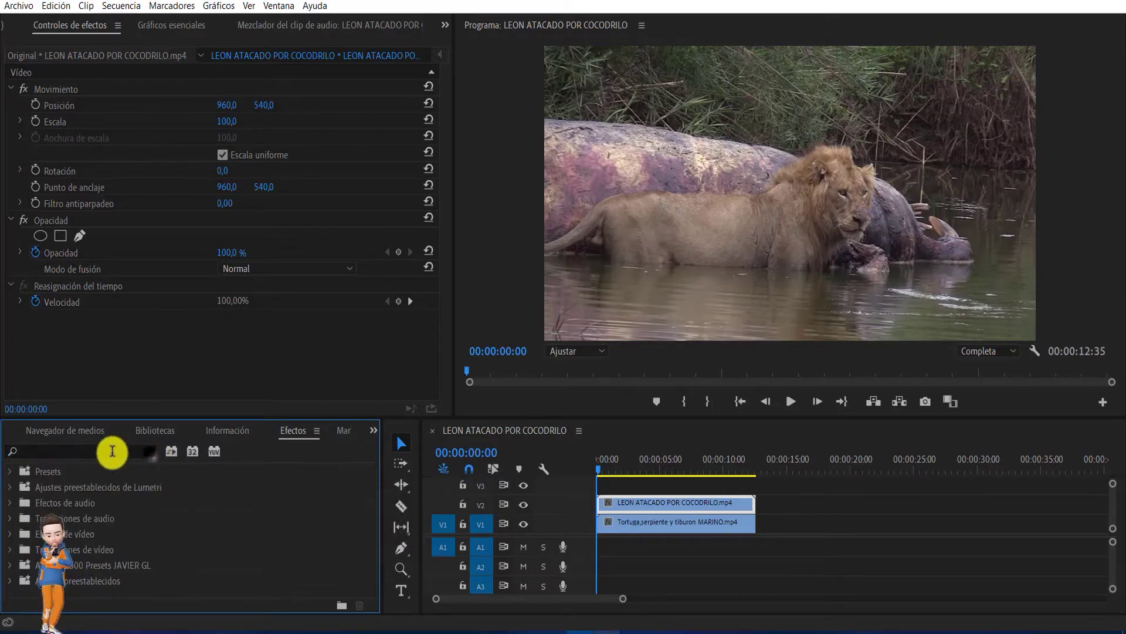
pyautogui.scroll(-5, 158, 522)
pyautogui.scroll(-2, 94, 562)
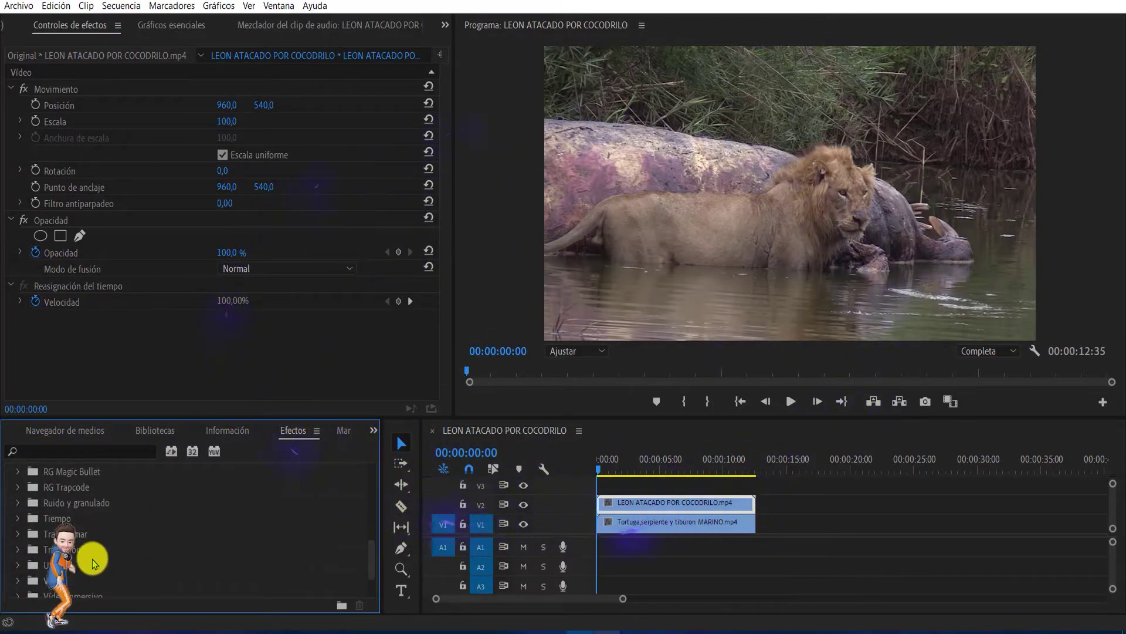
pyautogui.scroll(-4, 152, 549)
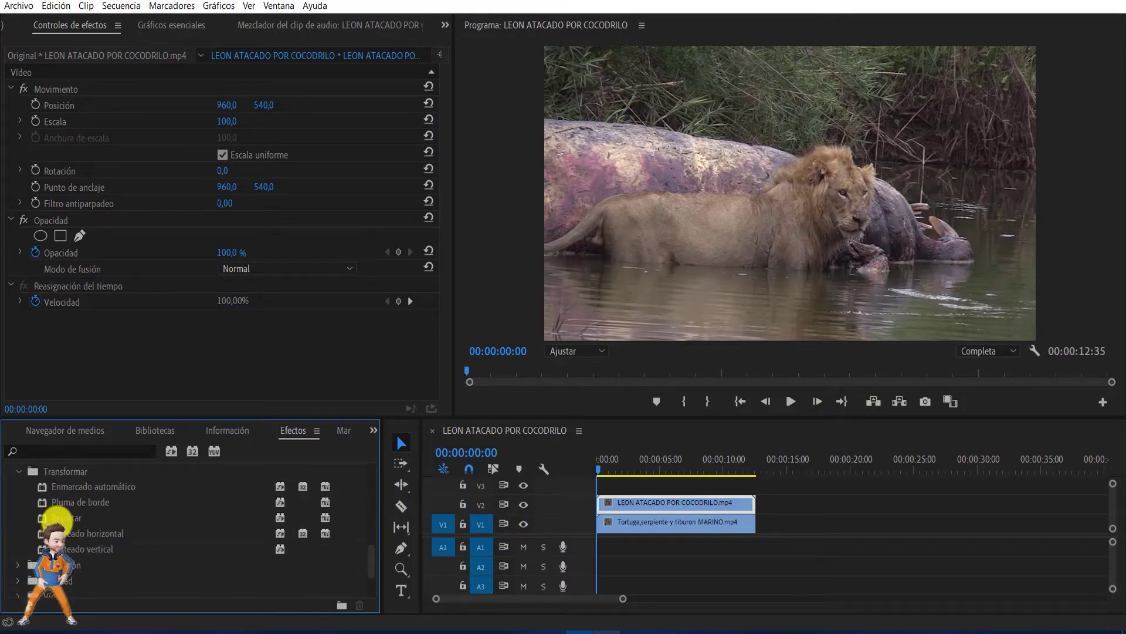
pyautogui.moveTo(58, 522); pyautogui.dragTo(651, 497)
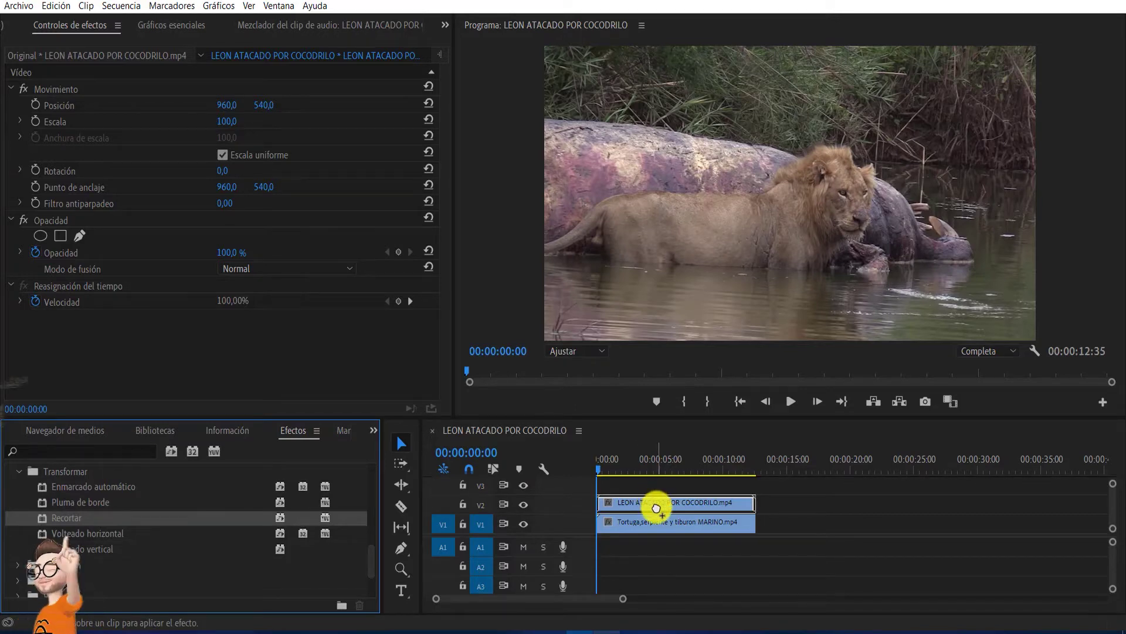
pyautogui.moveTo(656, 508); pyautogui.dragTo(657, 508)
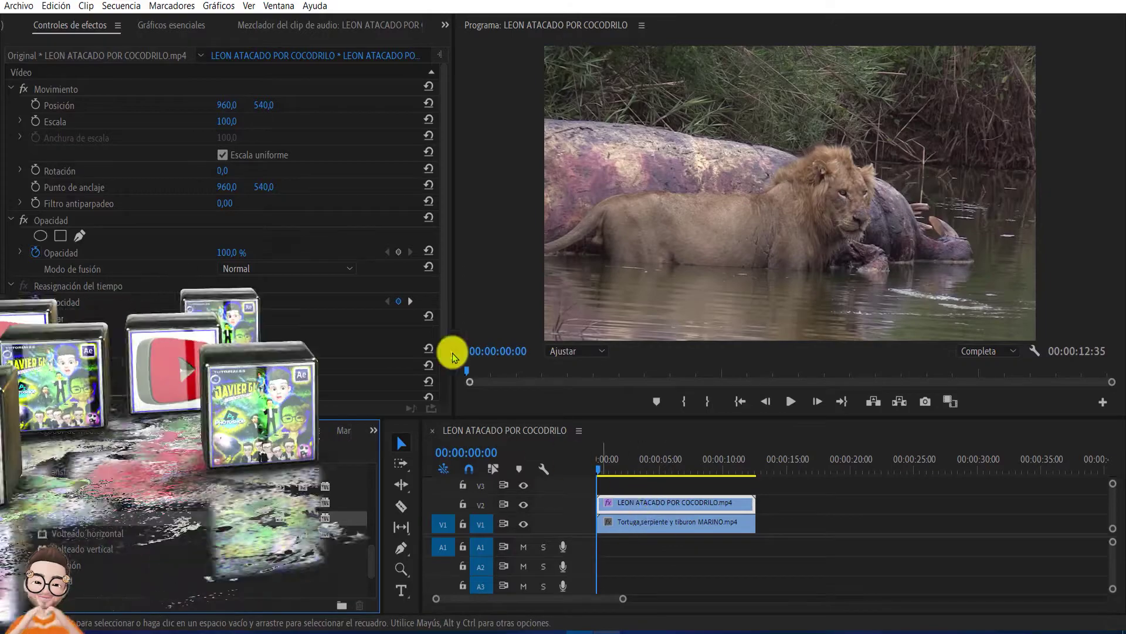
# Step: Set the lion clip's Recortar Izquierda to 50% and play back to preview the side-by-side split
pyautogui.moveTo(443, 311); pyautogui.dragTo(442, 382)
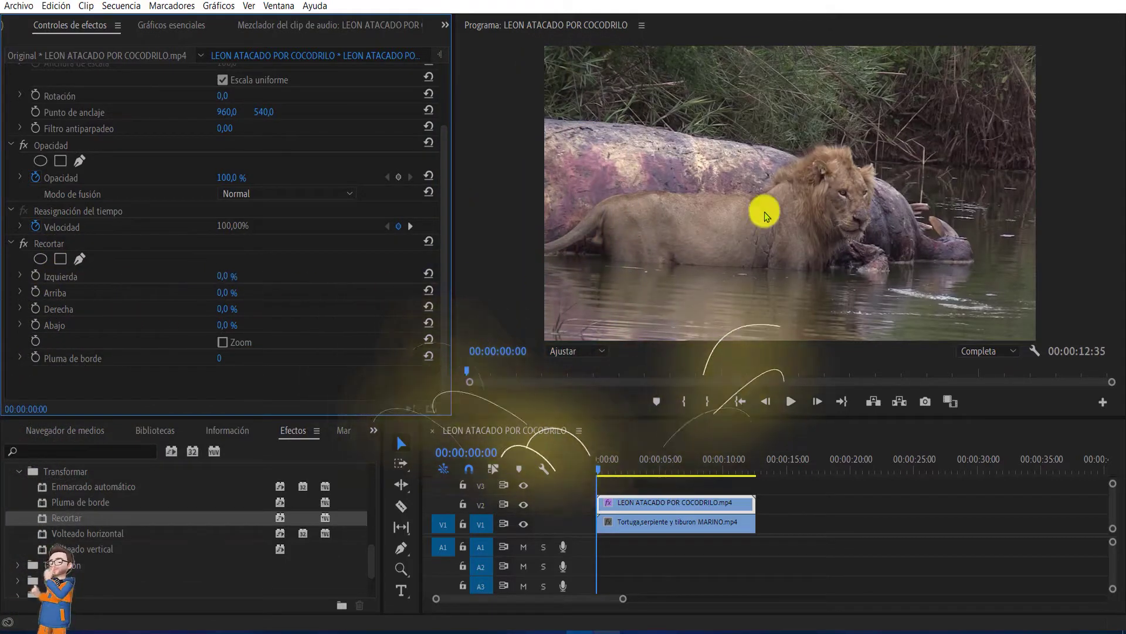
pyautogui.click(225, 279)
pyautogui.write('50')
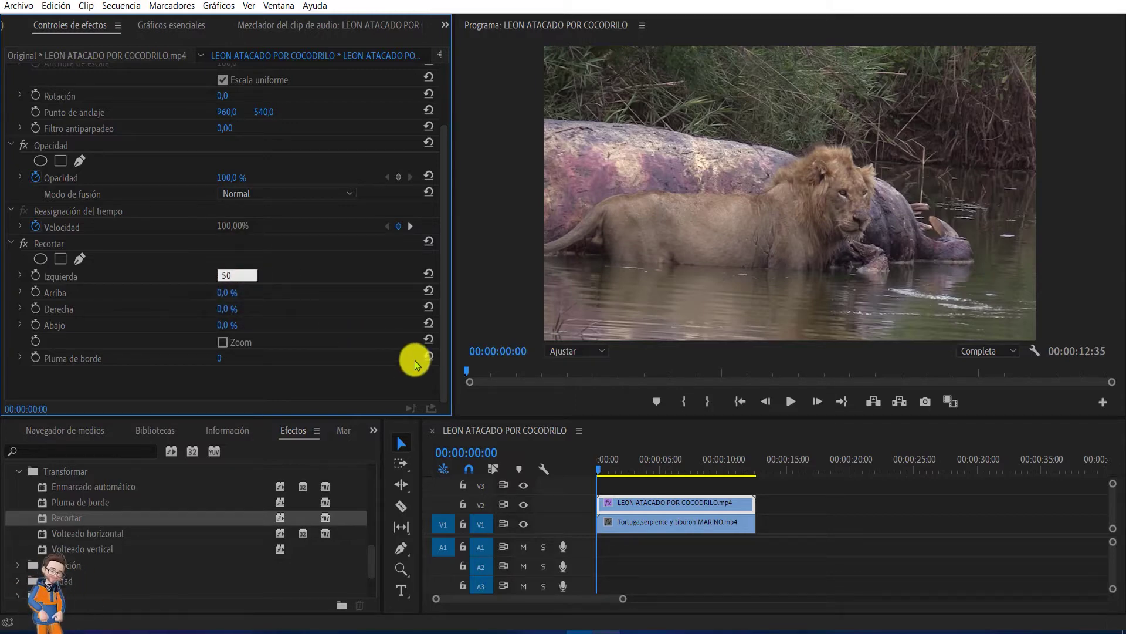
pyautogui.press('Return')
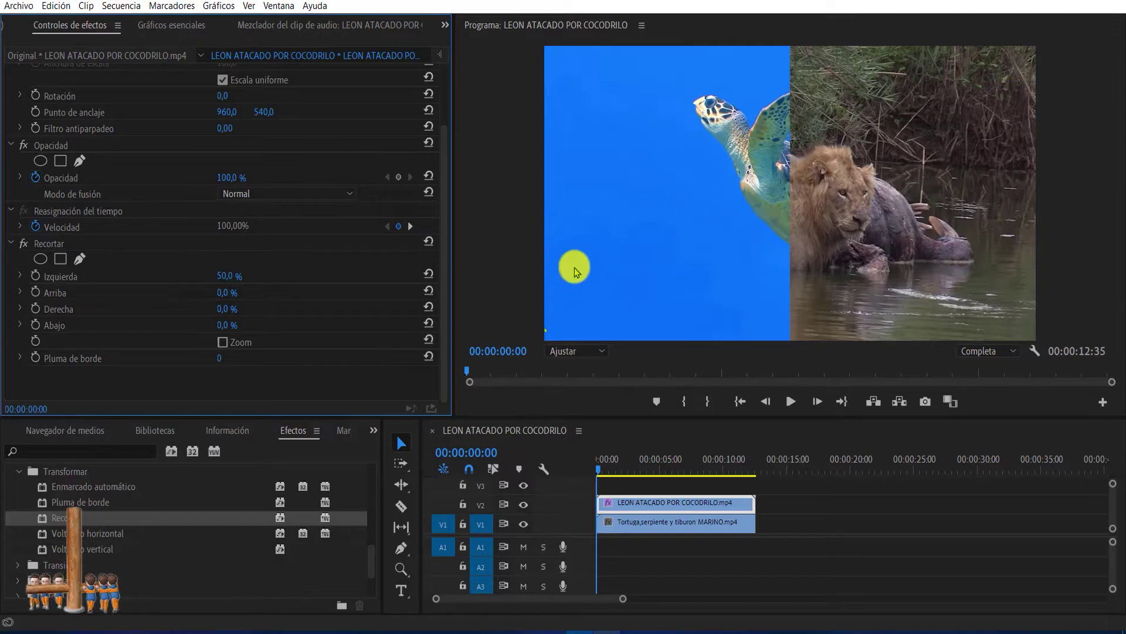
pyautogui.click(781, 404)
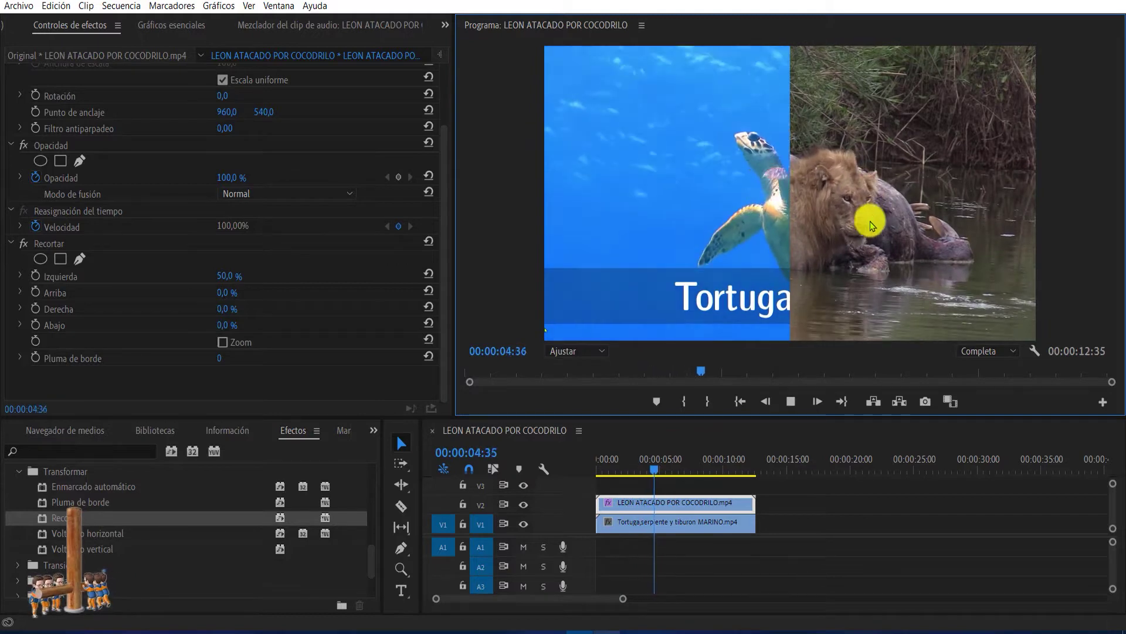
pyautogui.moveTo(673, 457)
pyautogui.mouseDown()
pyautogui.moveTo(648, 466)
pyautogui.moveTo(674, 471)
pyautogui.mouseUp()
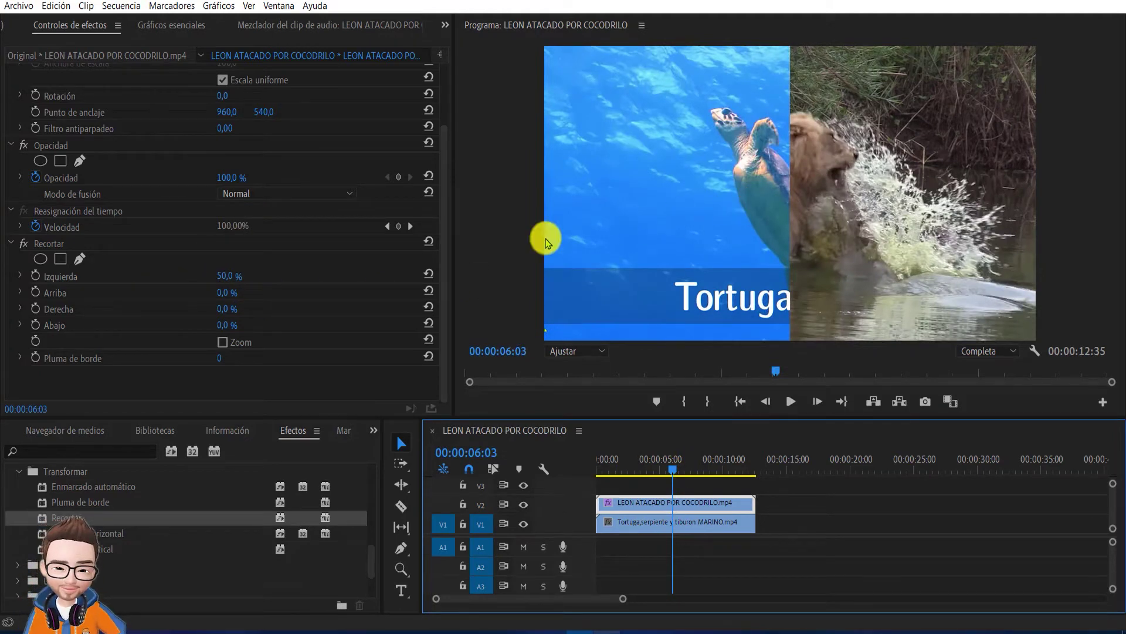
# Step: Reset Recortar Izquierda to 0 and set Arriba to 50, then preview the top/bottom split
pyautogui.click(226, 276)
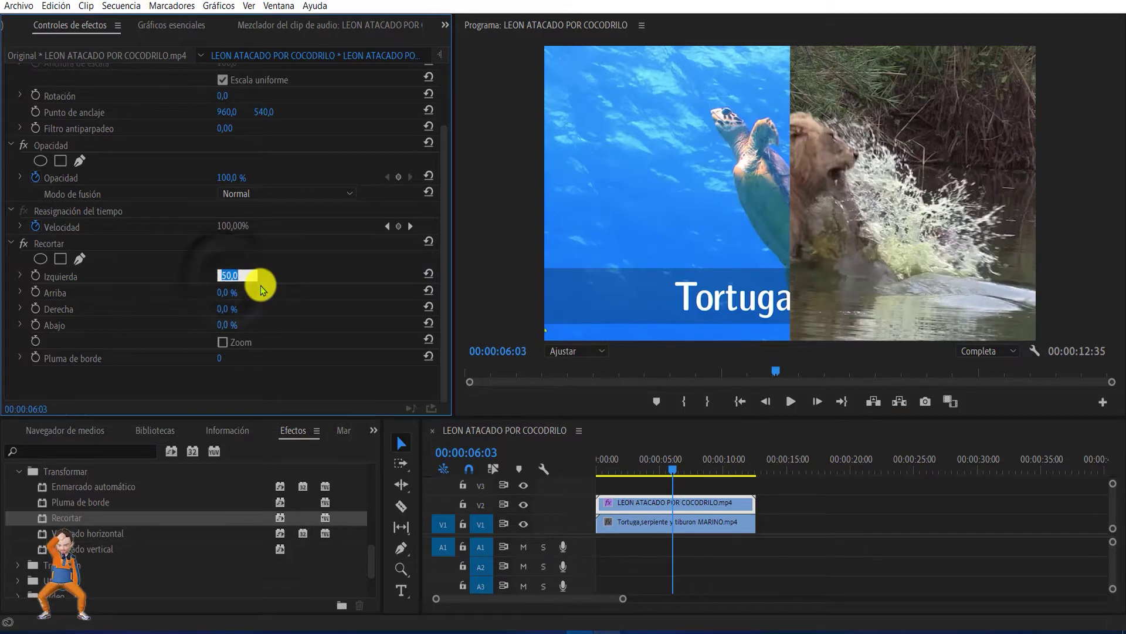
pyautogui.write('0')
pyautogui.press('Return')
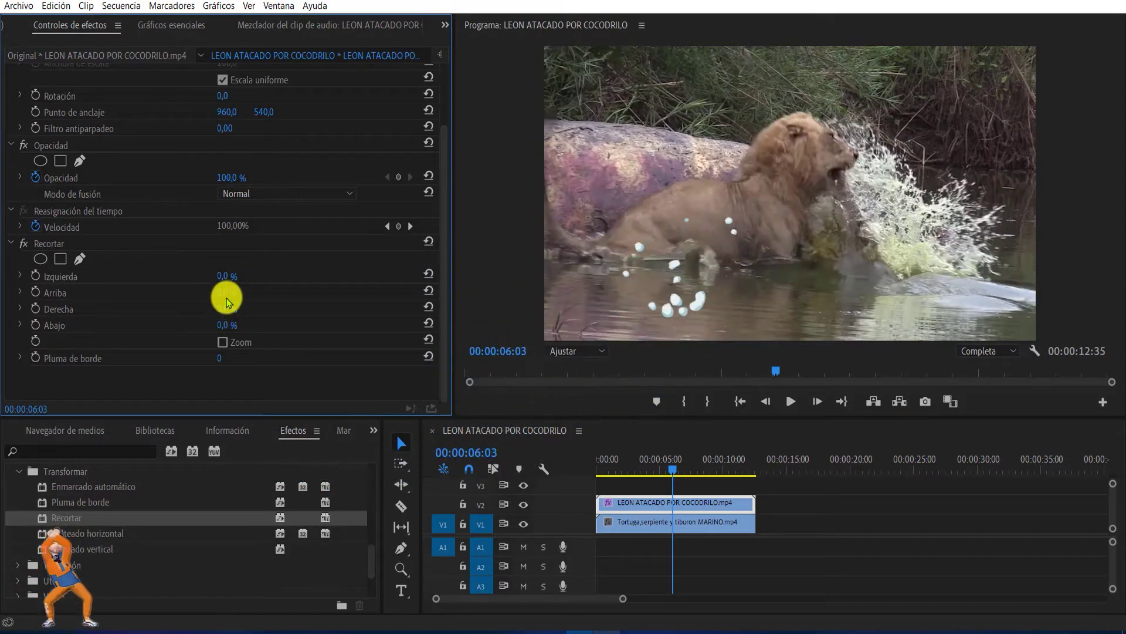
pyautogui.click(227, 292)
pyautogui.write('50')
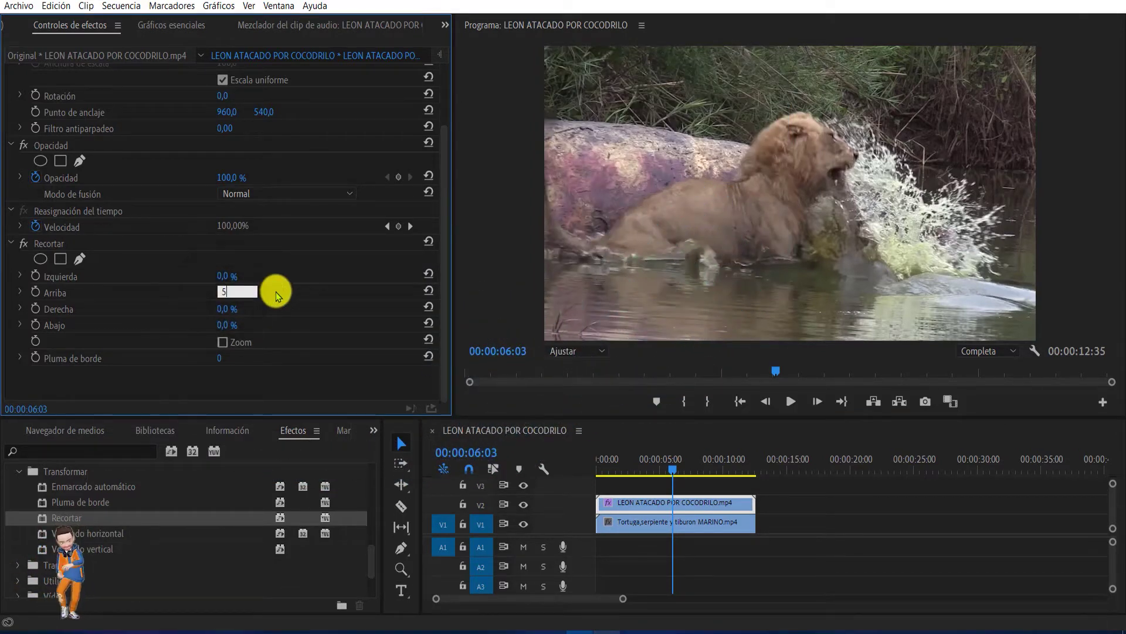
pyautogui.press('Return')
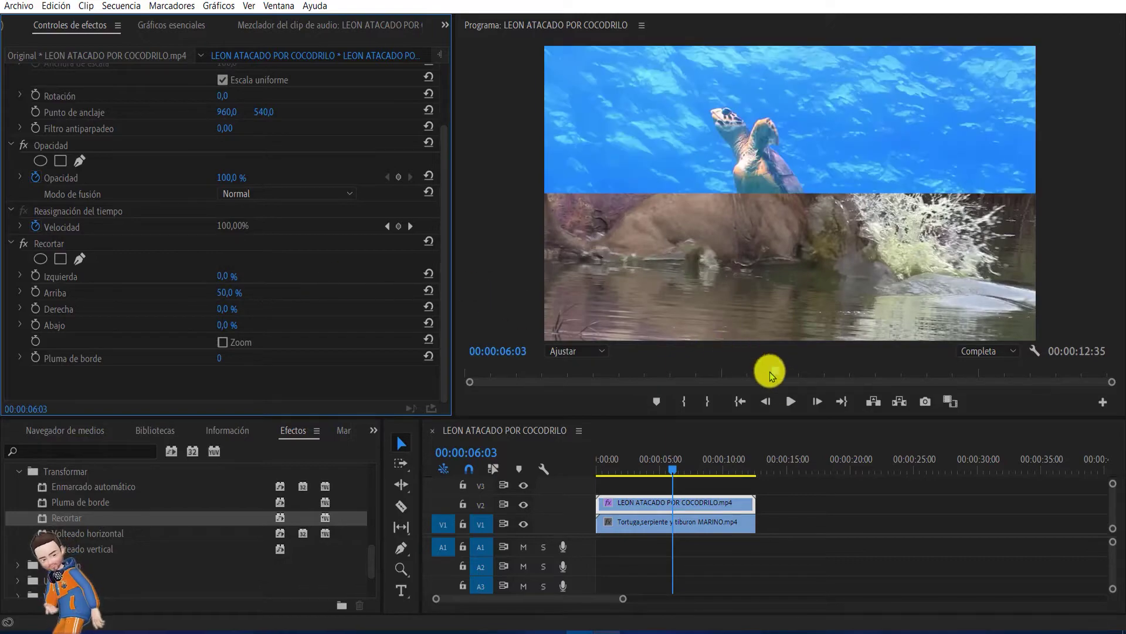
pyautogui.click(784, 407)
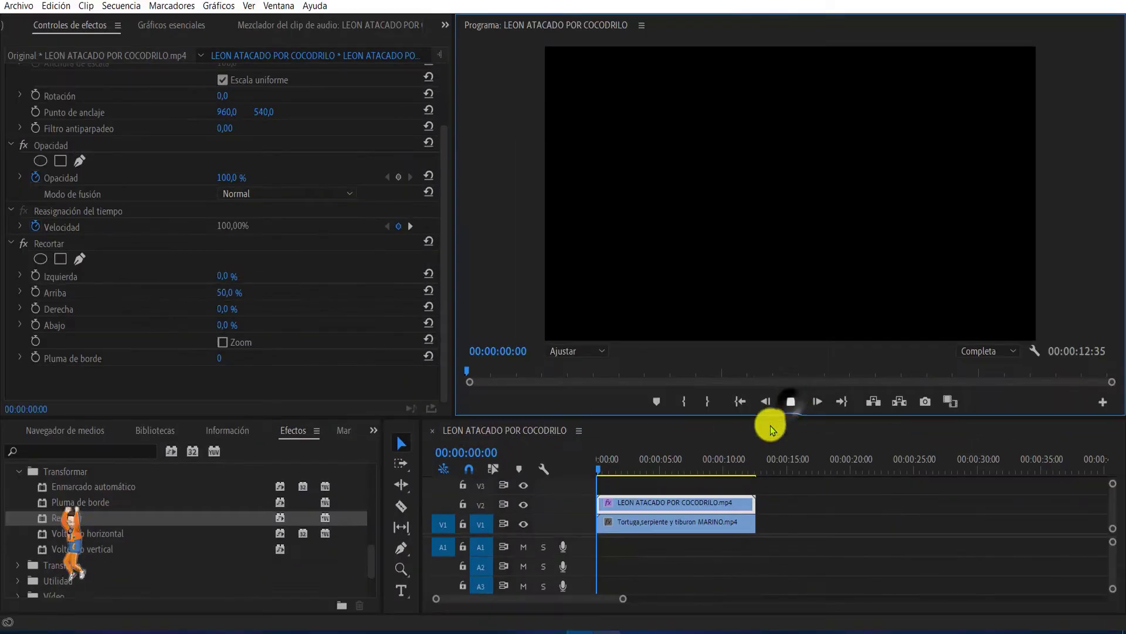
# Step: Delete the Recortar effect from the lion clip and expand the Transición effects group
pyautogui.click(52, 243)
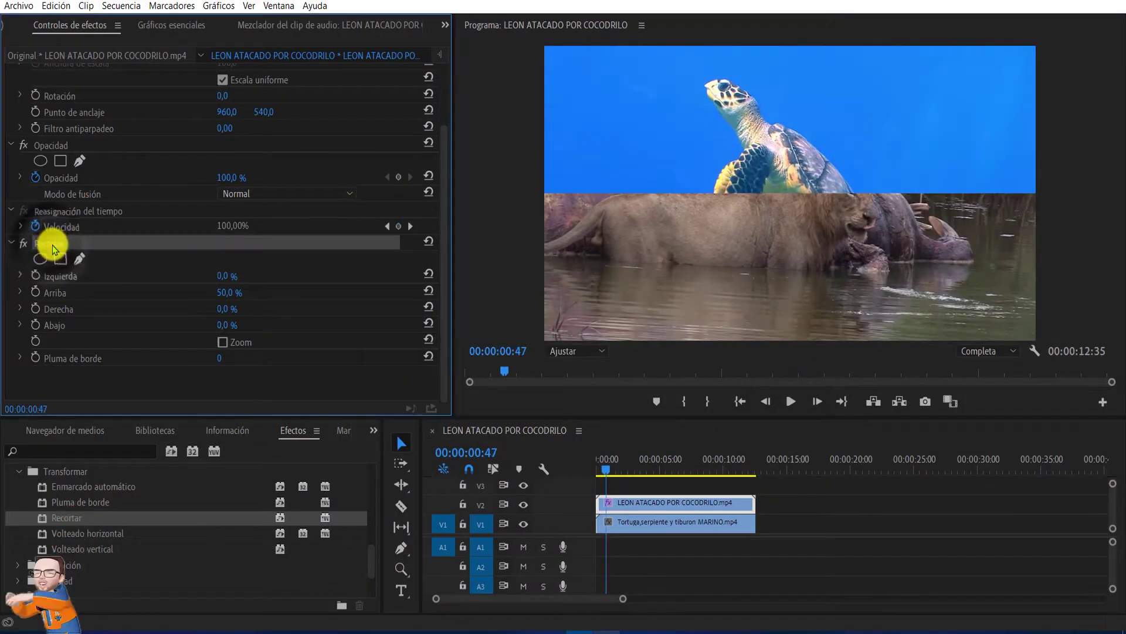
pyautogui.press('Delete')
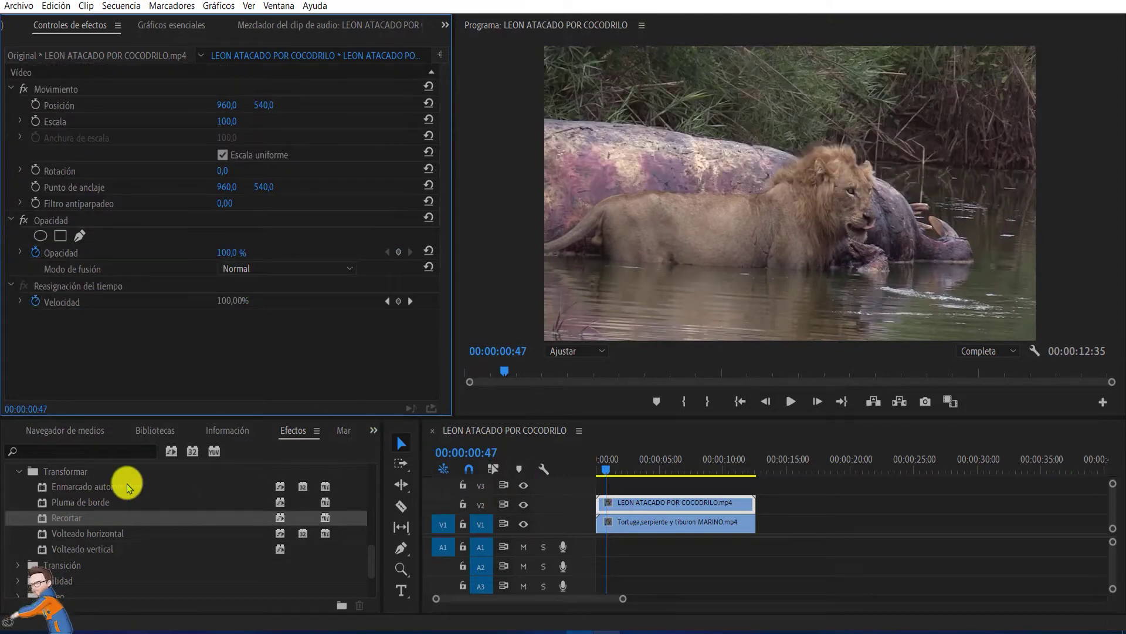
pyautogui.scroll(-1, 82, 531)
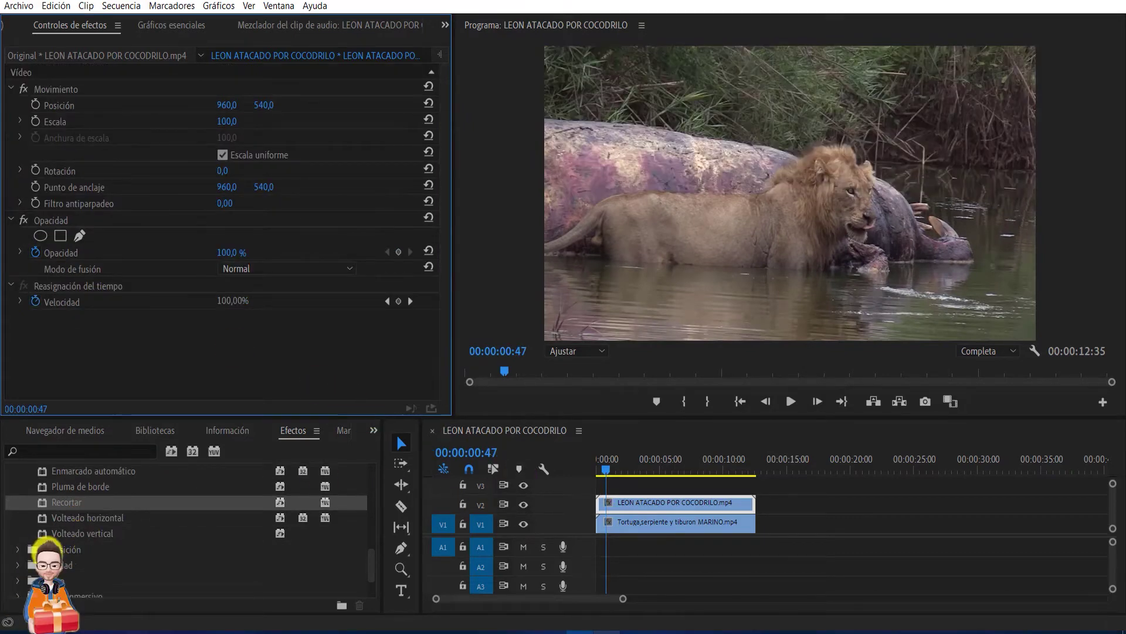
pyautogui.scroll(1, 50, 529)
pyautogui.scroll(1, 49, 528)
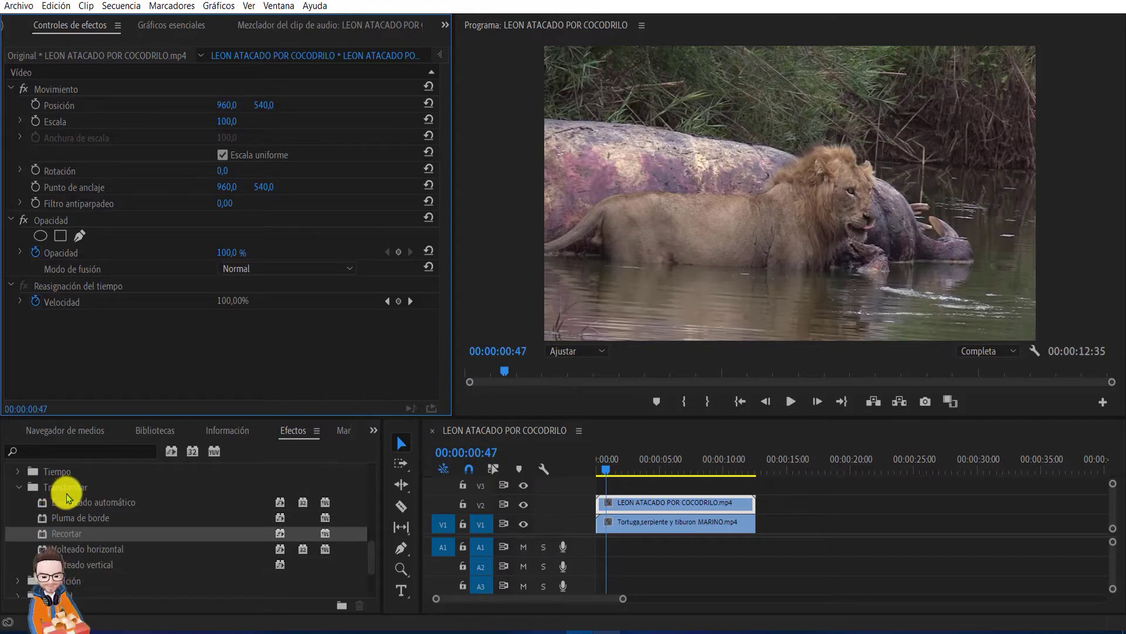
pyautogui.scroll(-2, 74, 552)
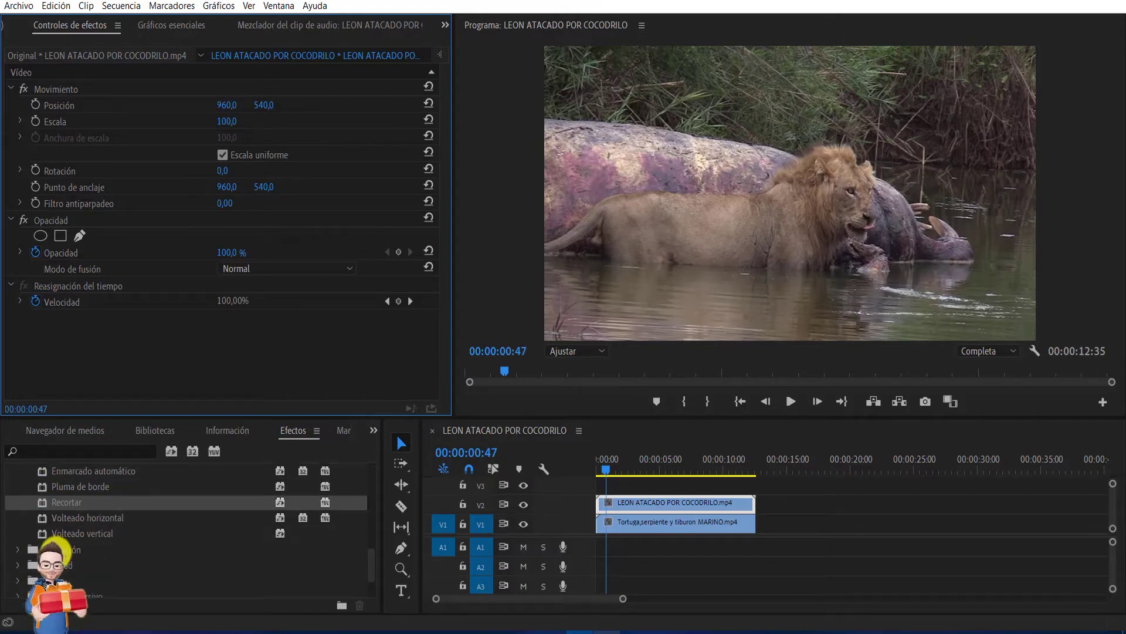
pyautogui.click(29, 549)
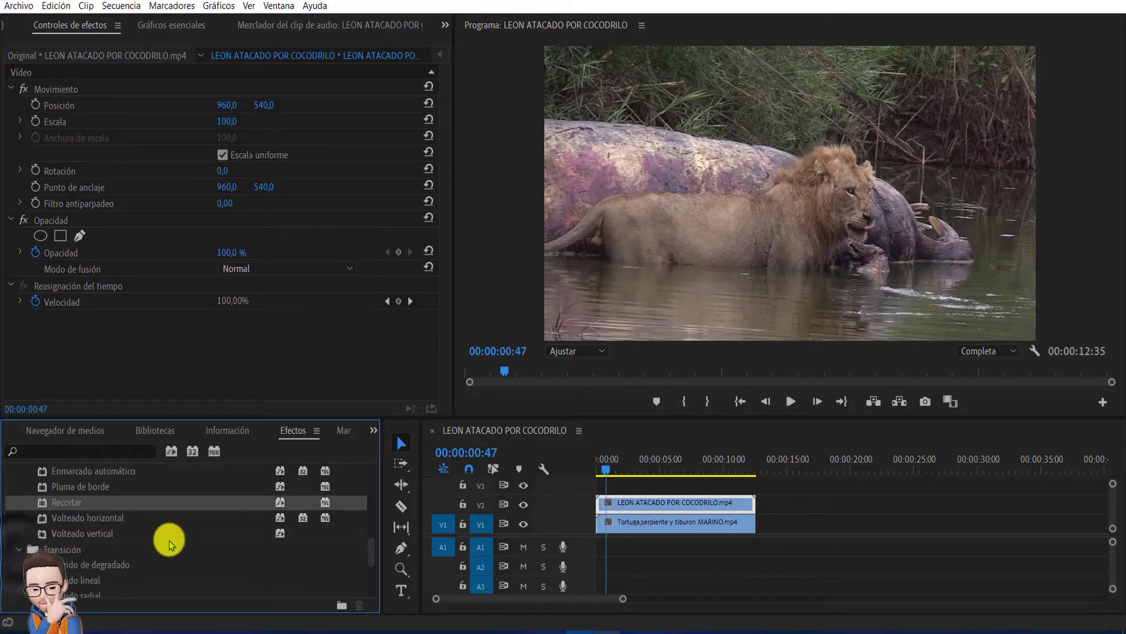
pyautogui.scroll(-1, 132, 549)
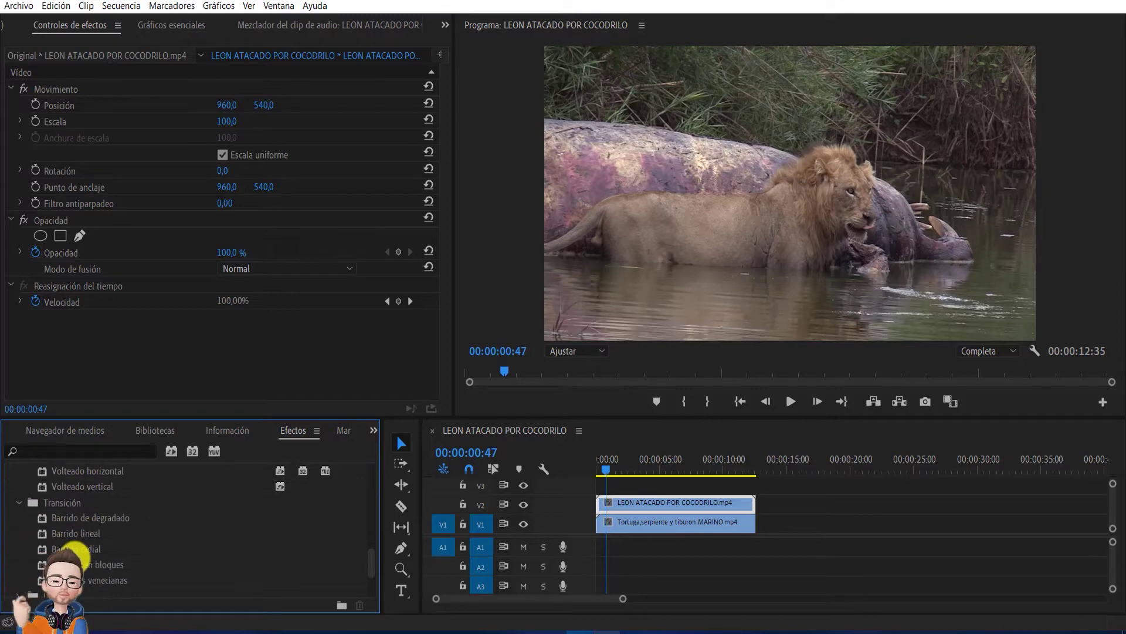
pyautogui.scroll(-1, 70, 561)
# Step: Apply Barrido lineal to the lion clip with 50% completion and 156 feather, then preview it
pyautogui.click(68, 550)
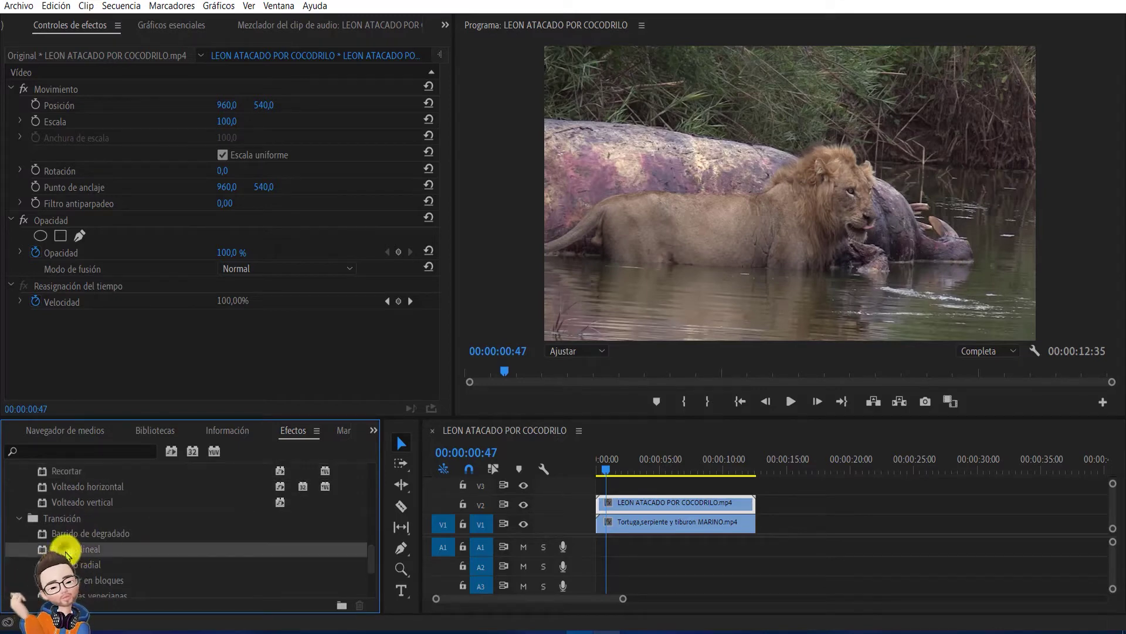
pyautogui.moveTo(101, 550); pyautogui.dragTo(680, 502)
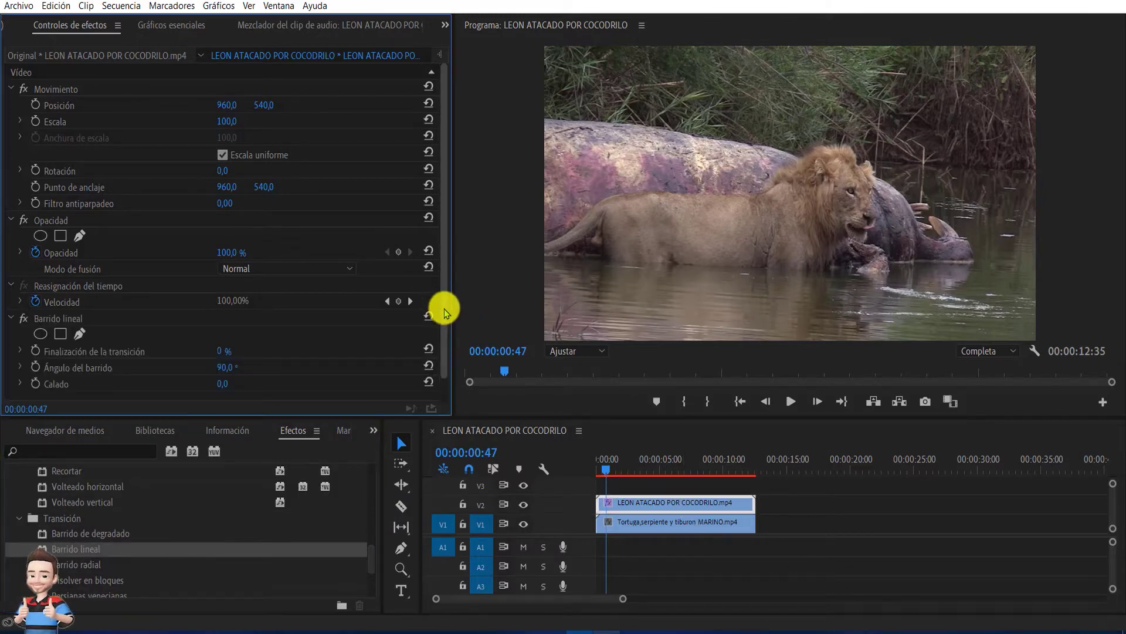
pyautogui.scroll(-1, 437, 305)
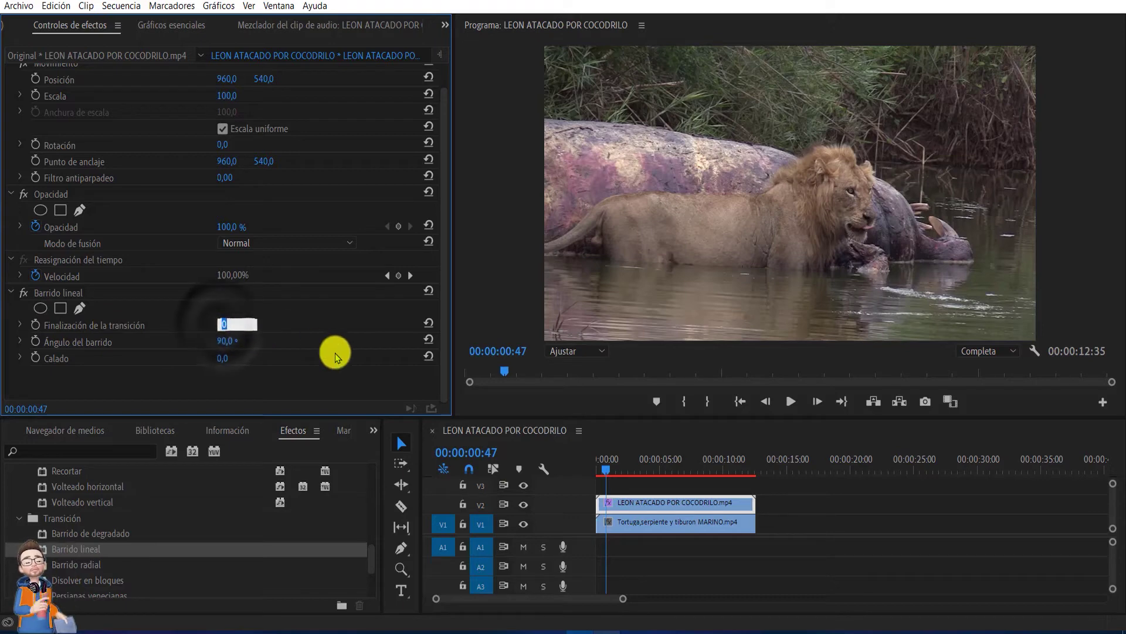
pyautogui.write('50')
pyautogui.press('Return')
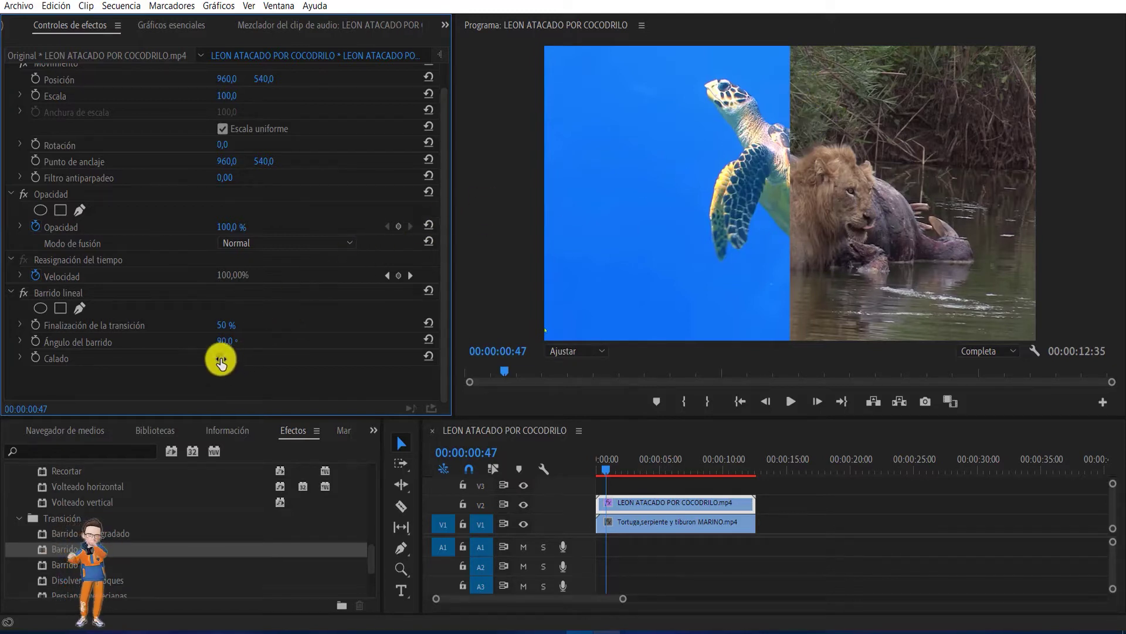
pyautogui.moveTo(222, 362); pyautogui.dragTo(335, 374)
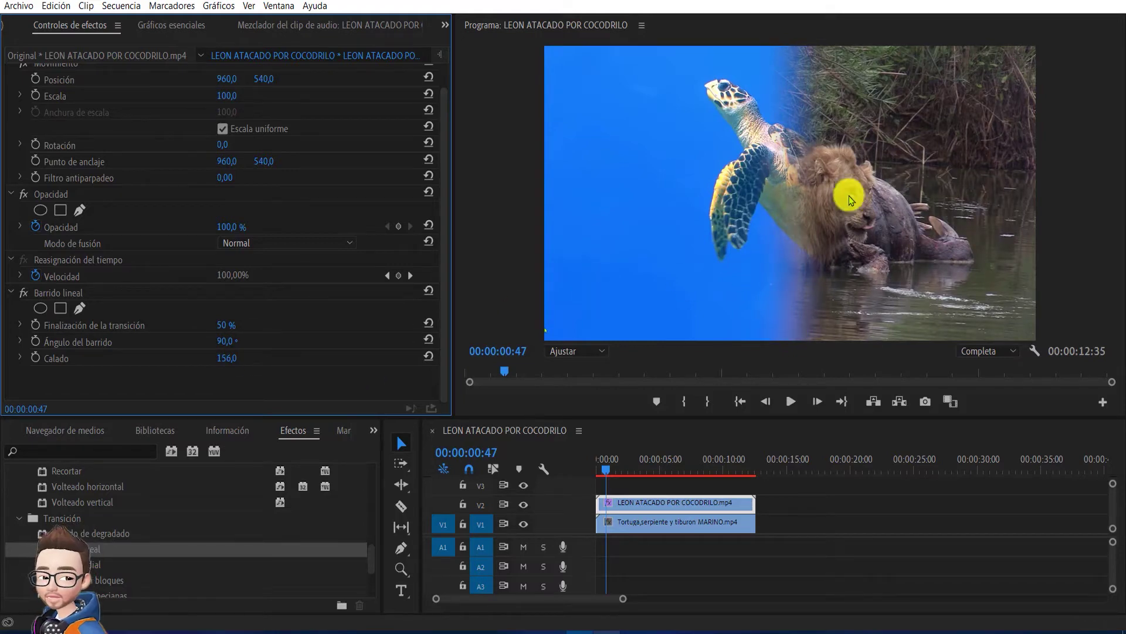
pyautogui.click(787, 404)
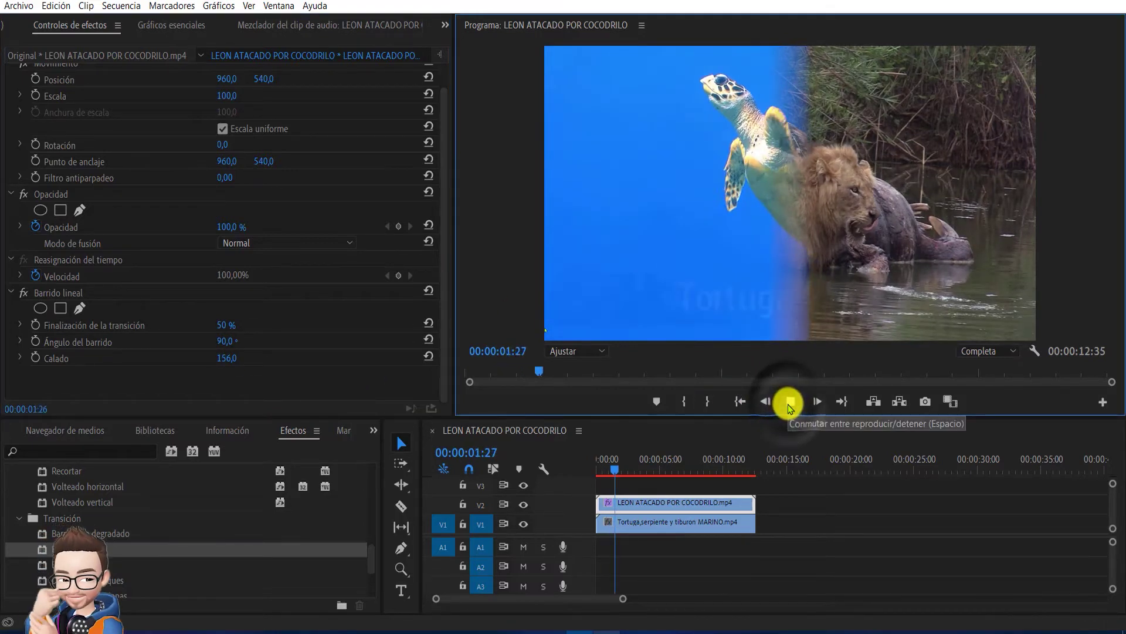
pyautogui.click(787, 404)
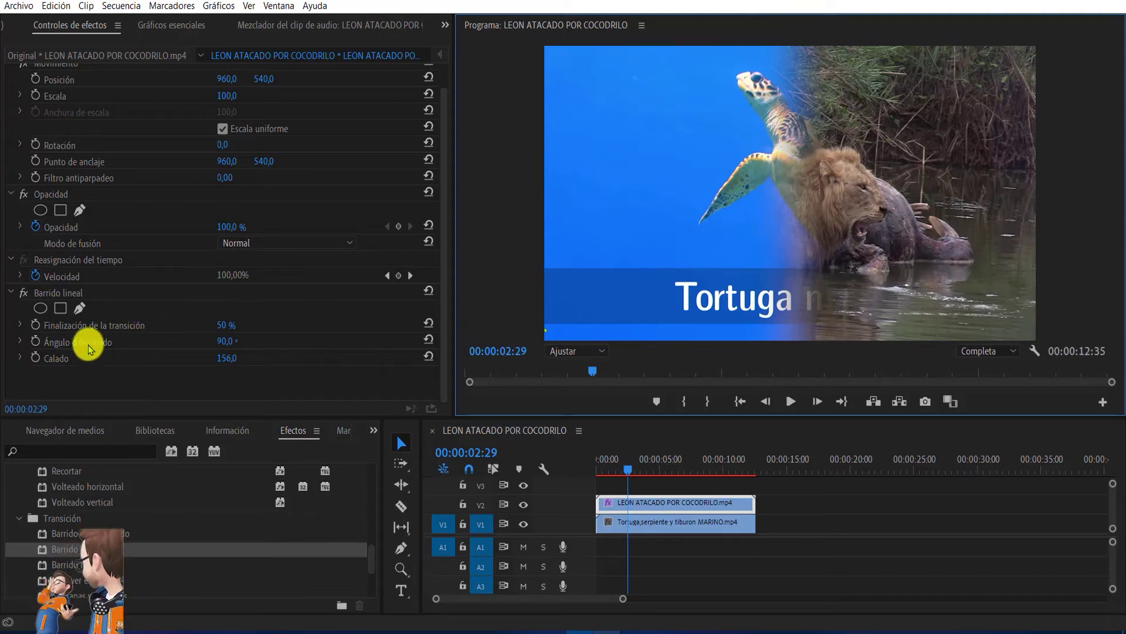
# Step: Set Ángulo del barrido to 180°, preview it, and return the playhead to 00:00:02:11
pyautogui.click(226, 341)
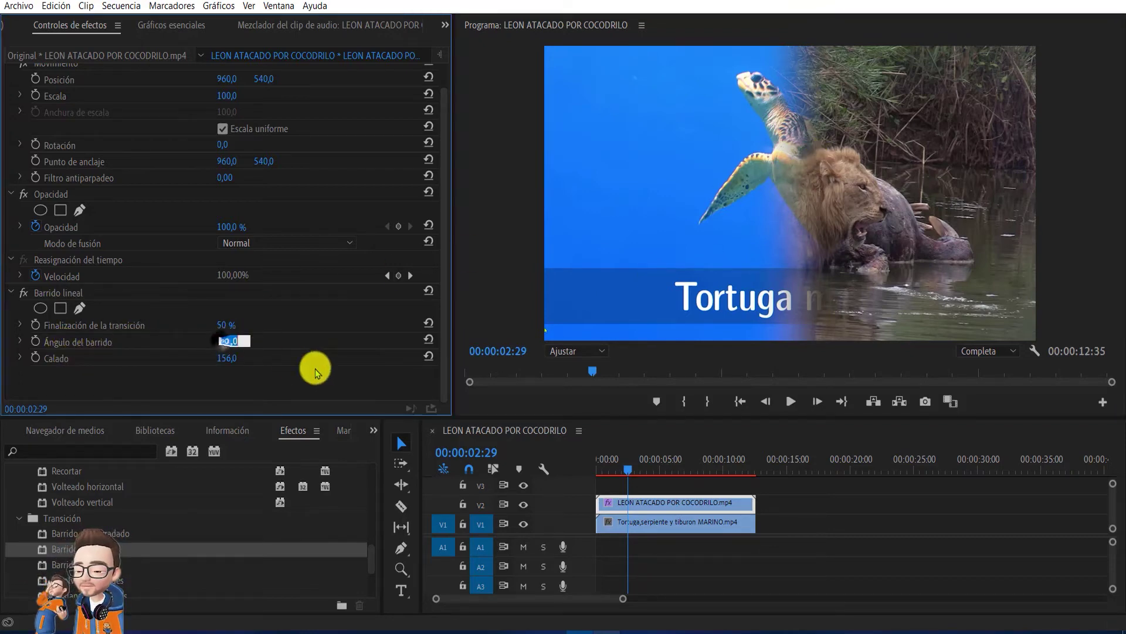
pyautogui.write('180')
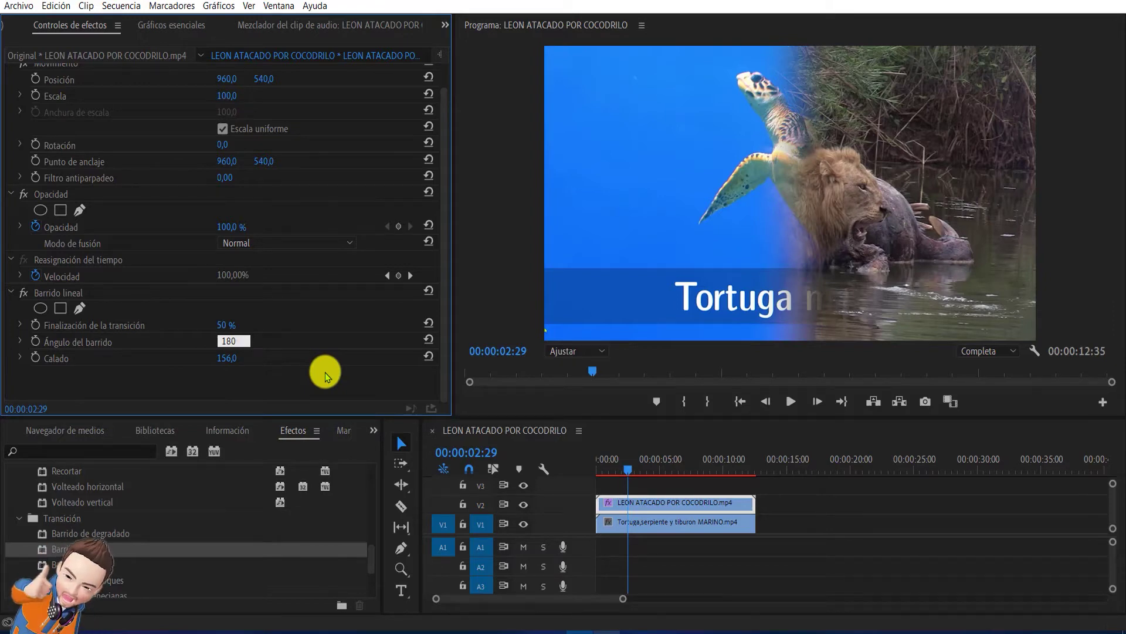
pyautogui.press('Return')
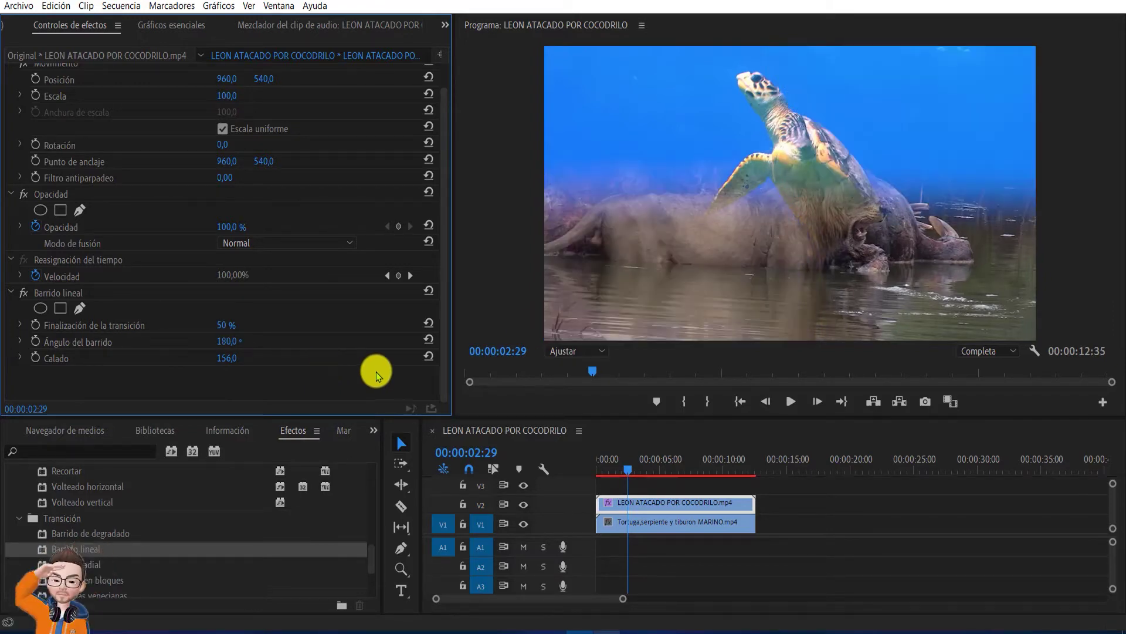
pyautogui.click(787, 403)
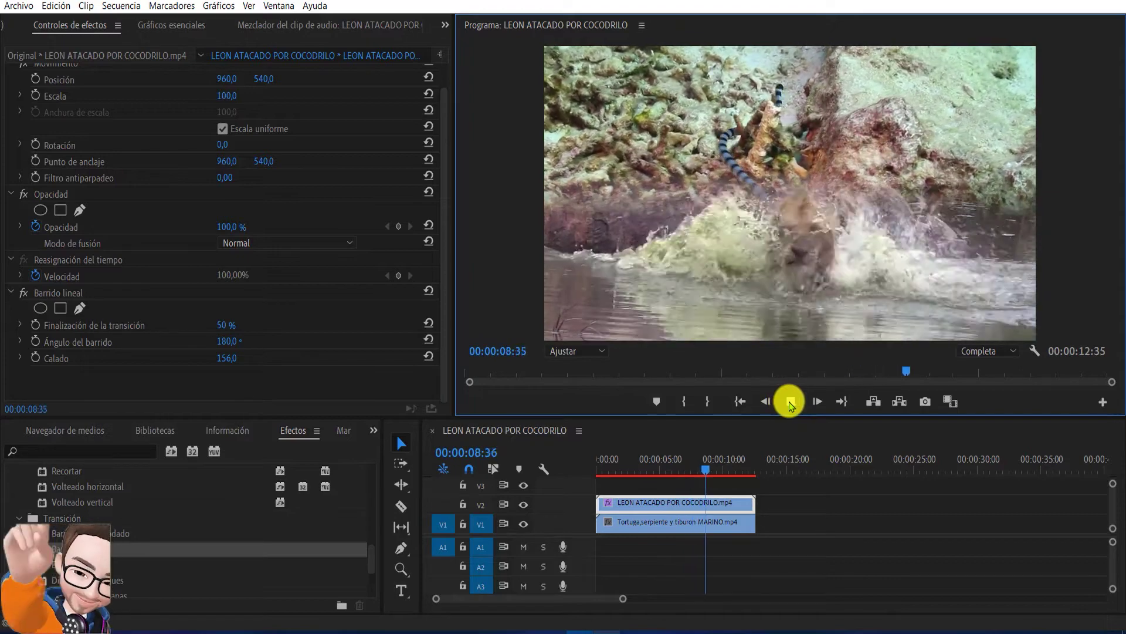
pyautogui.click(789, 405)
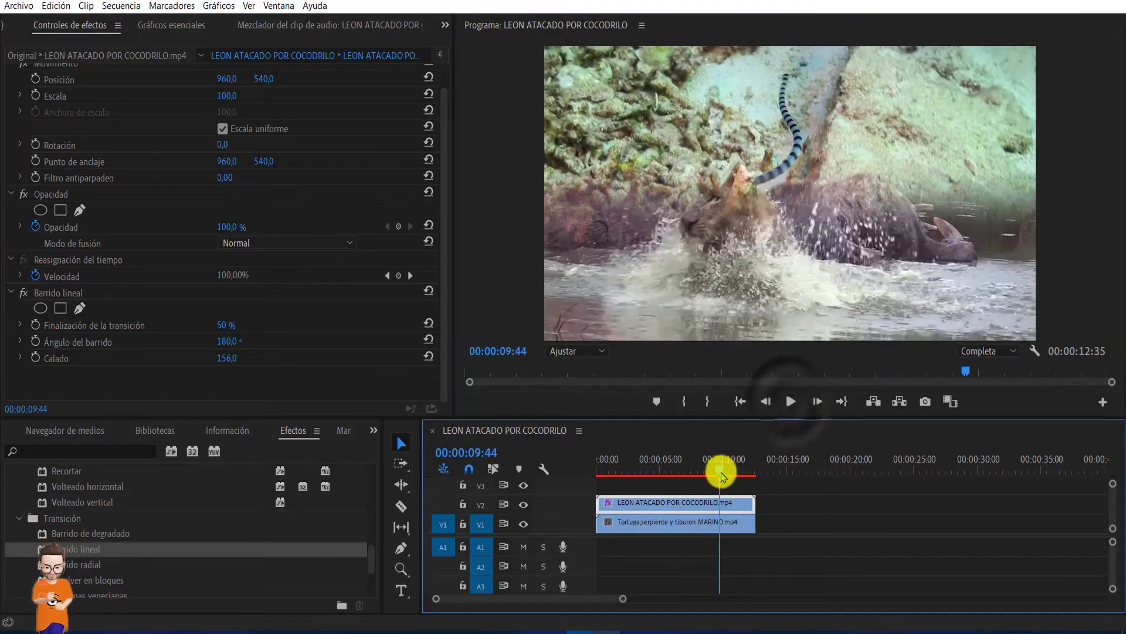
pyautogui.moveTo(725, 470); pyautogui.dragTo(623, 469)
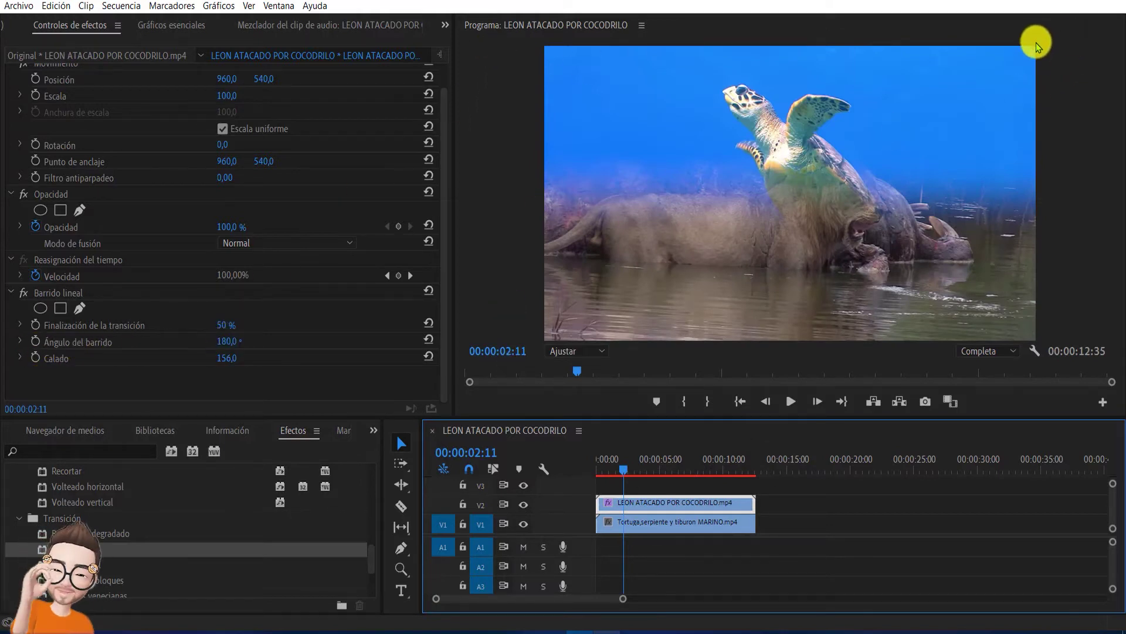
# Step: Change Ángulo del barrido to 30° and play back to preview the diagonal wipe
pyautogui.click(225, 342)
pyautogui.write('30')
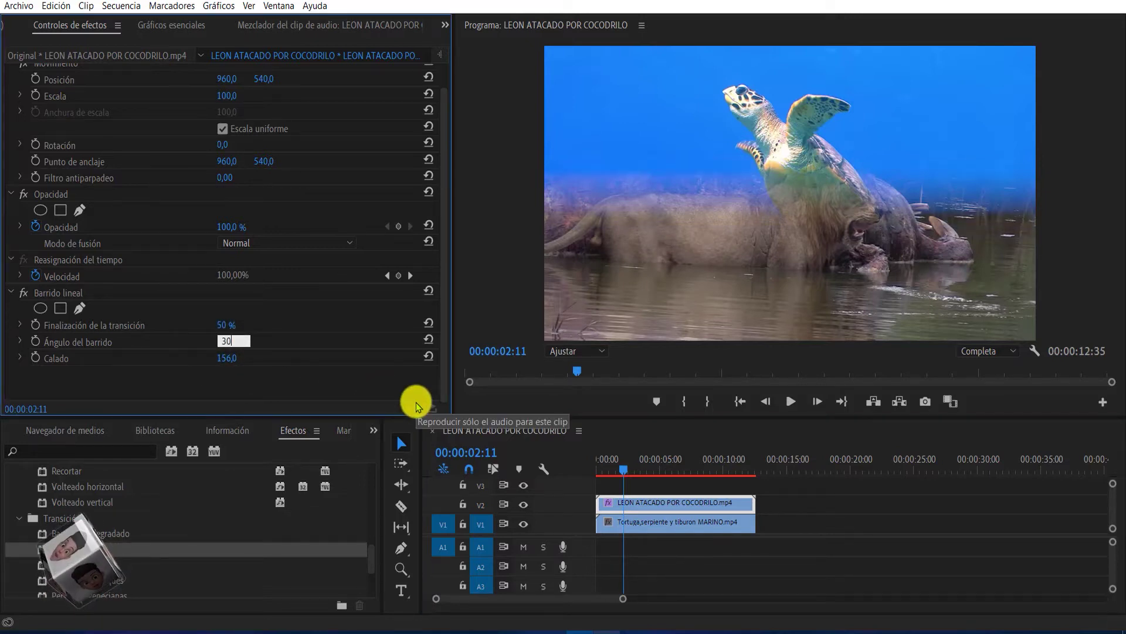
pyautogui.press('Return')
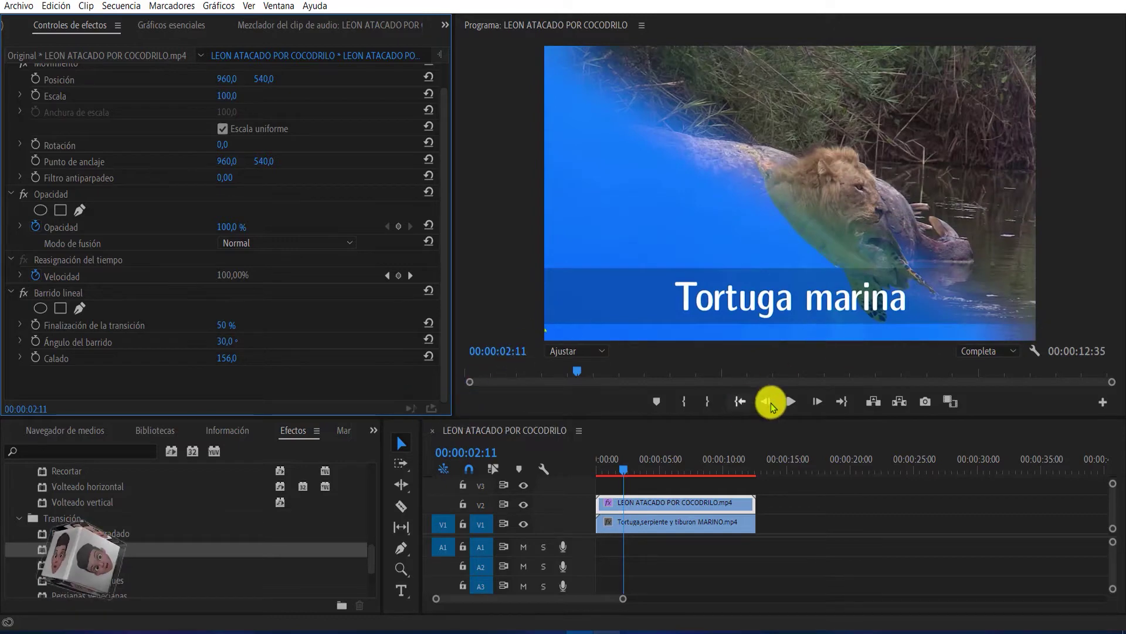
pyautogui.click(792, 402)
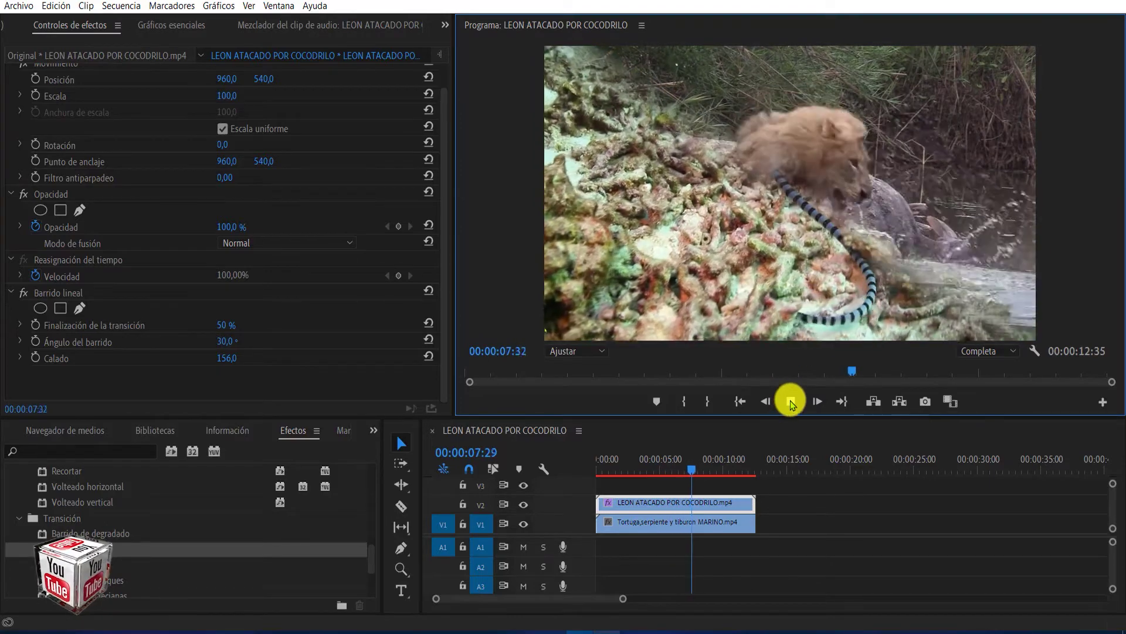
pyautogui.click(791, 403)
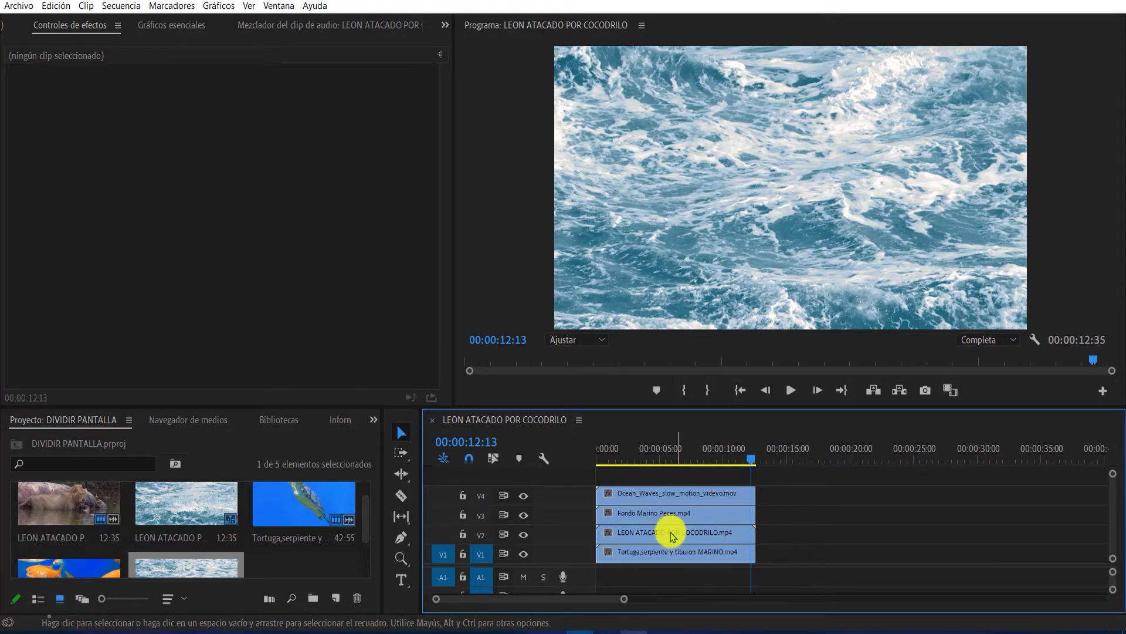
# Step: Scale the ocean waves clip on V4 to 50%
pyautogui.click(680, 496)
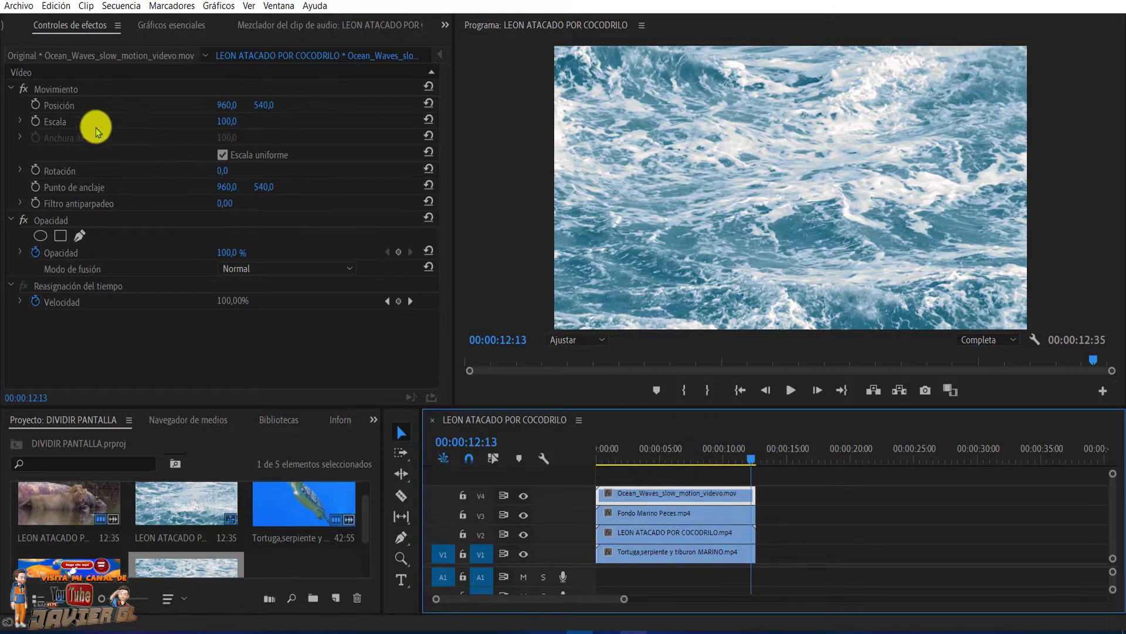
pyautogui.click(227, 121)
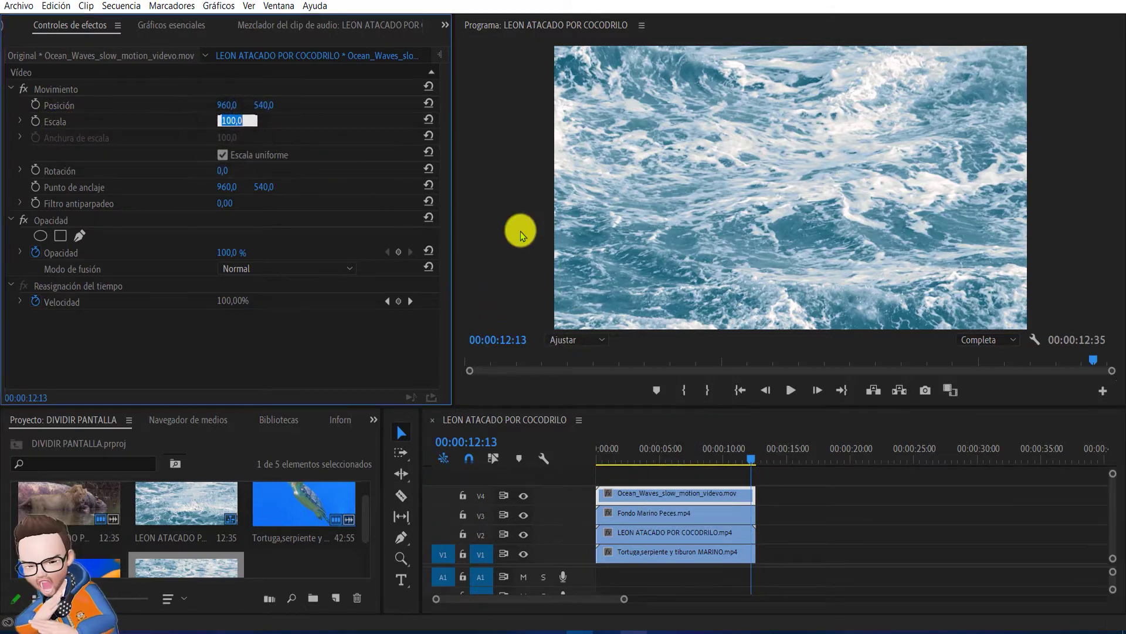
pyautogui.write('50')
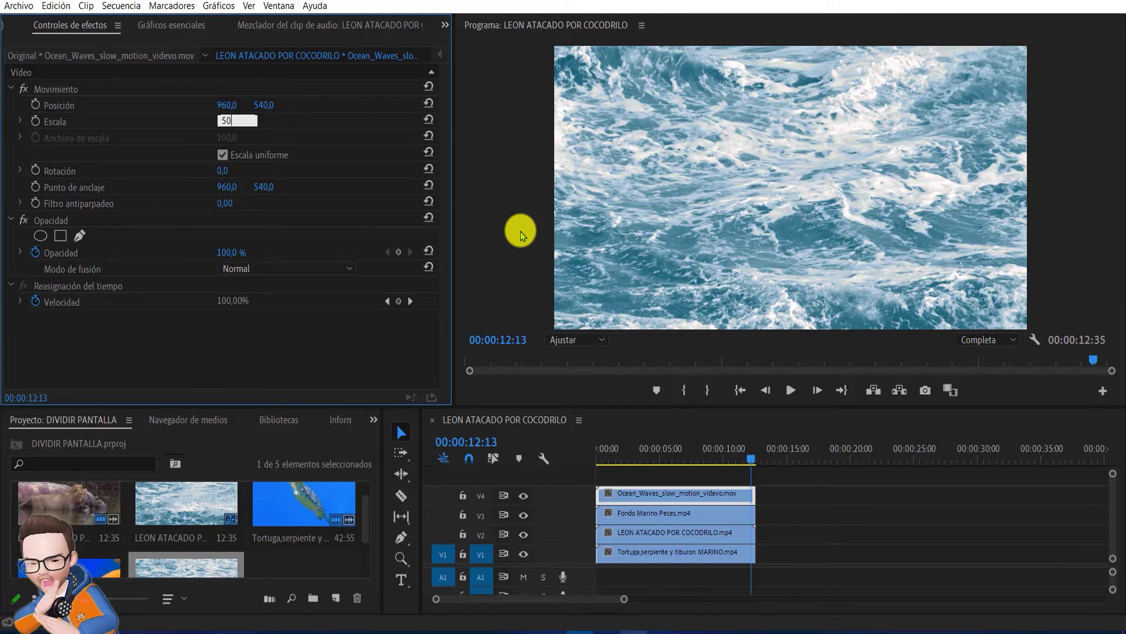
pyautogui.press('Return')
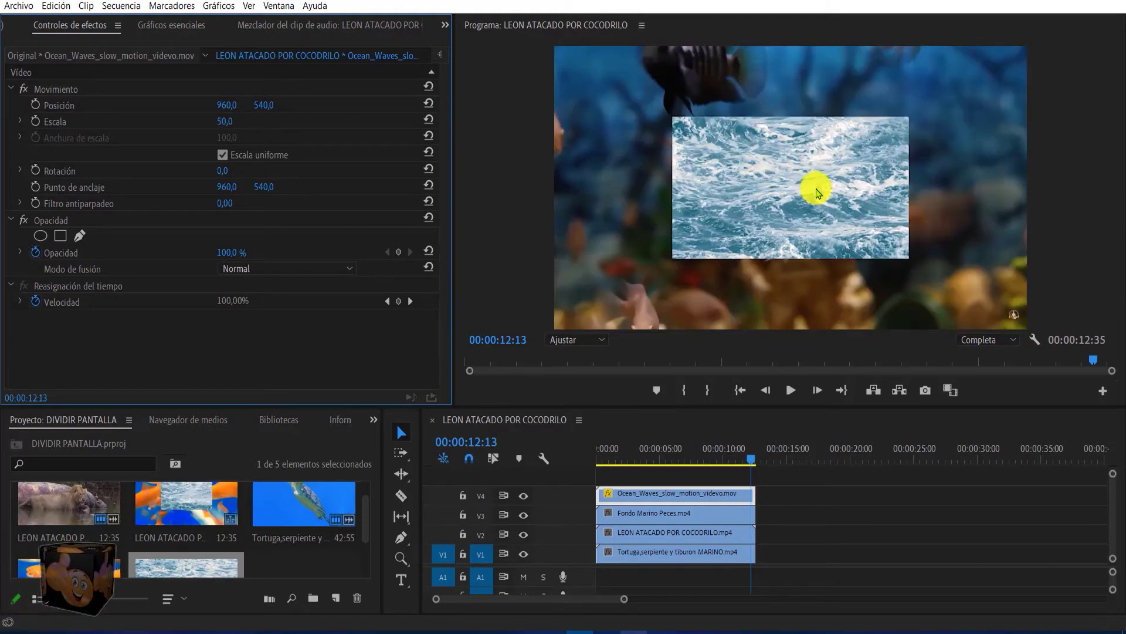
# Step: Move the ocean clip into the top-left quarter at 474.8, 266.3, undoing the overshoot
pyautogui.click(36, 92)
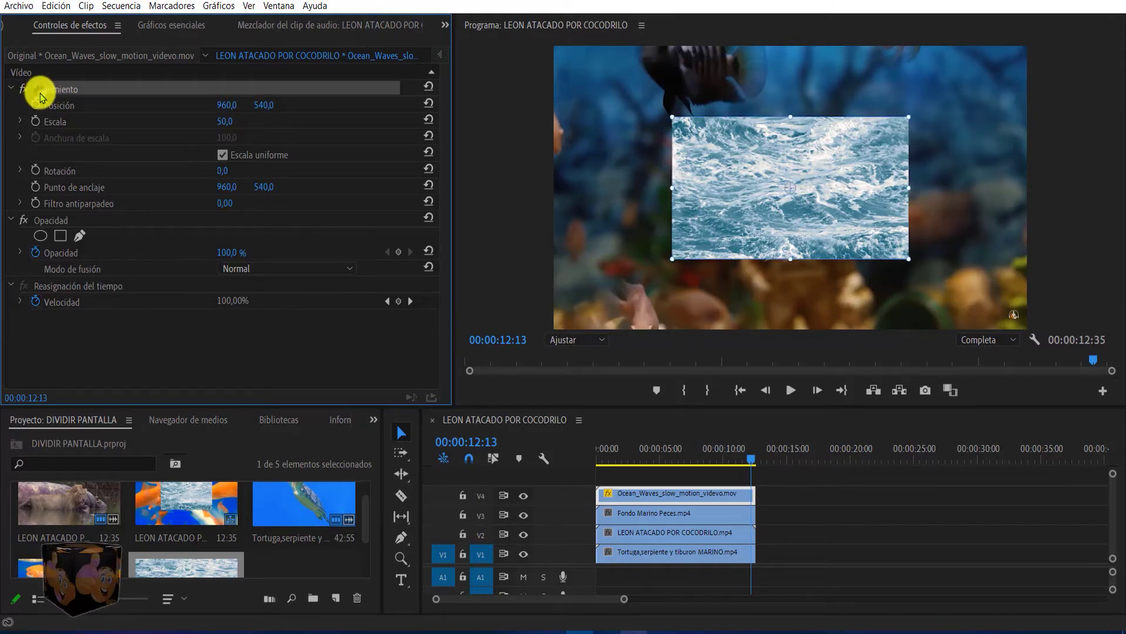
pyautogui.moveTo(732, 207); pyautogui.dragTo(610, 135)
pyautogui.hotkey('ctrl', 'z')
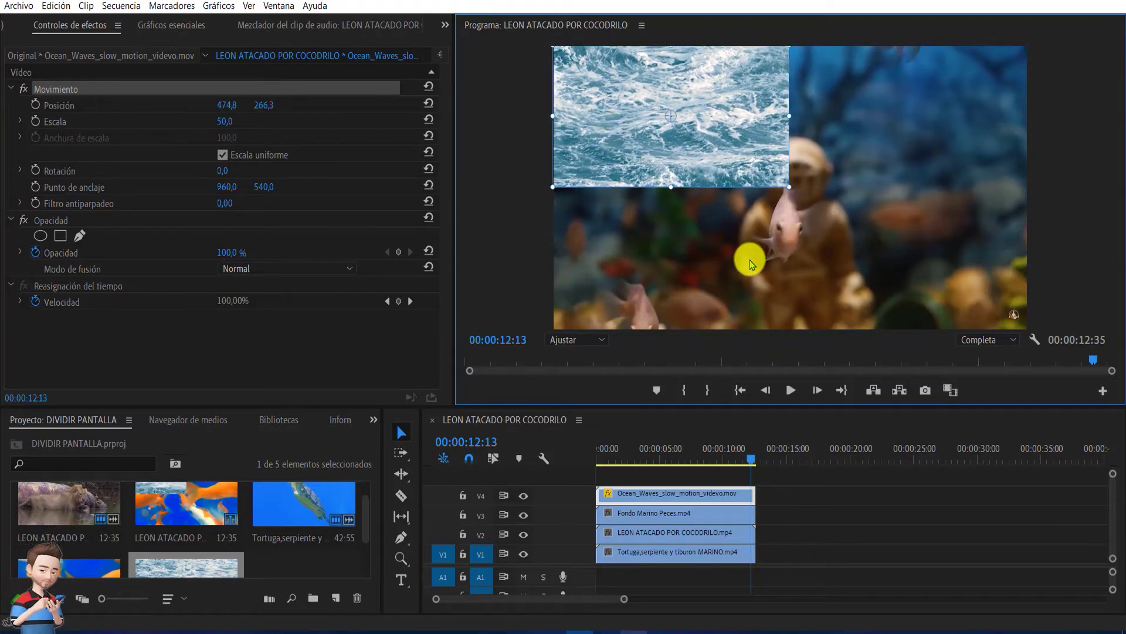
pyautogui.click(751, 264)
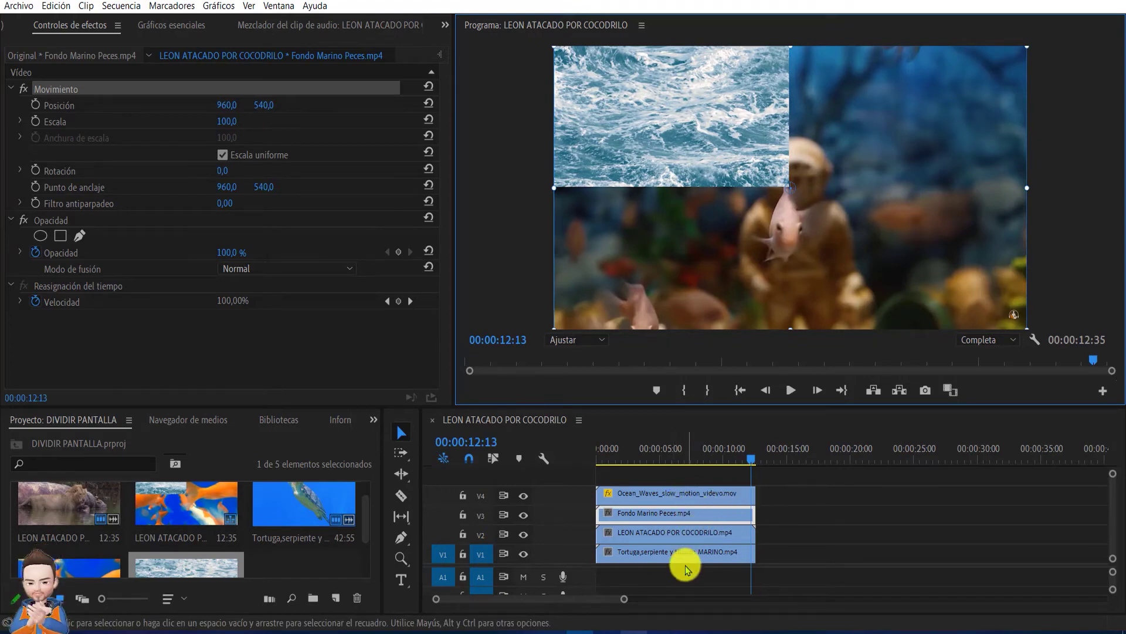
# Step: Copy the ocean clip and paste its Movimiento attributes onto the fish, lion and turtle clips
pyautogui.click(705, 500)
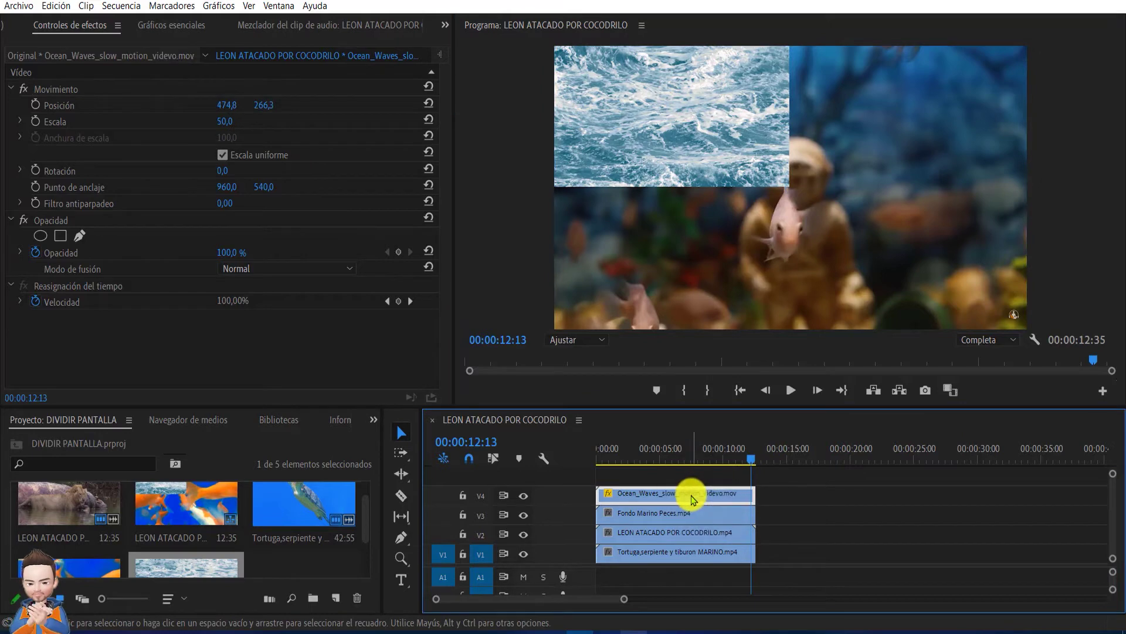
pyautogui.rightClick(692, 500)
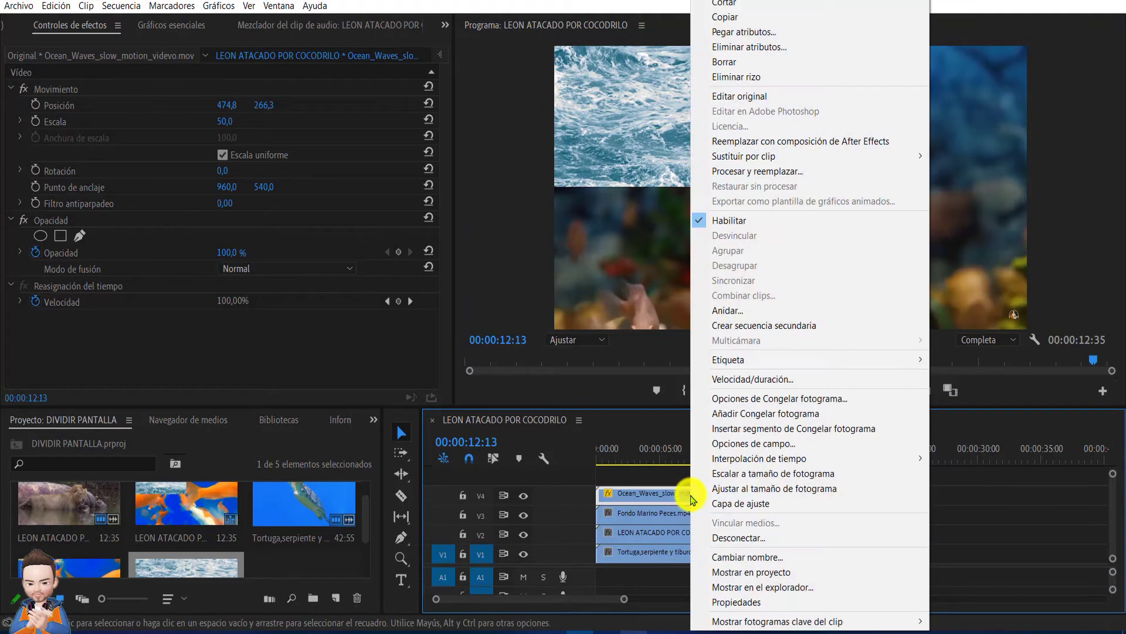
pyautogui.click(726, 22)
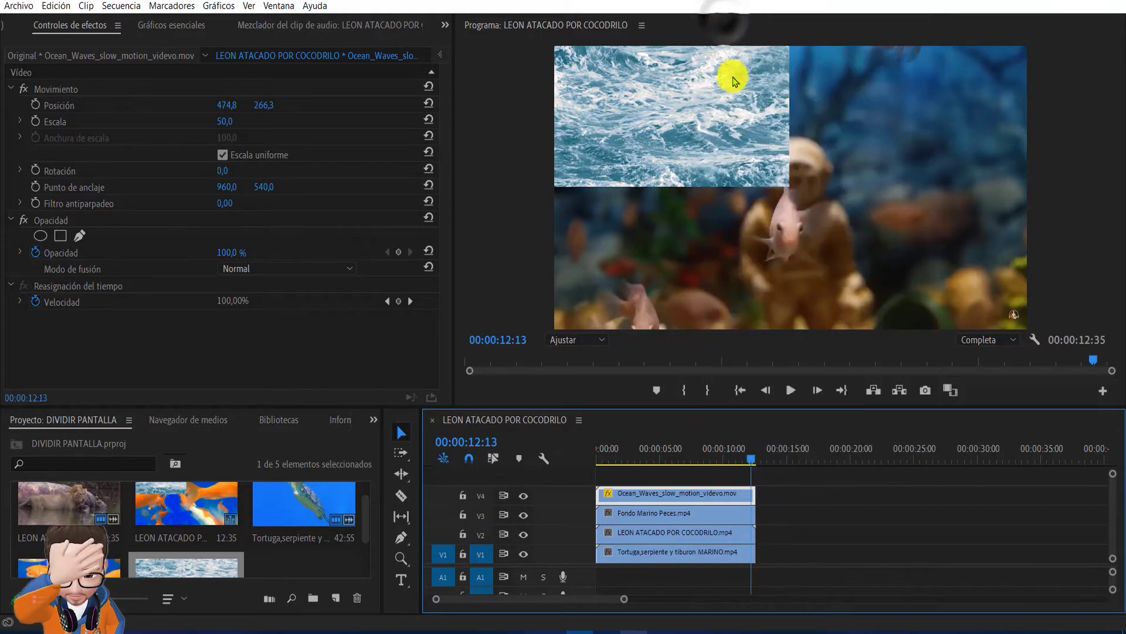
pyautogui.click(783, 547)
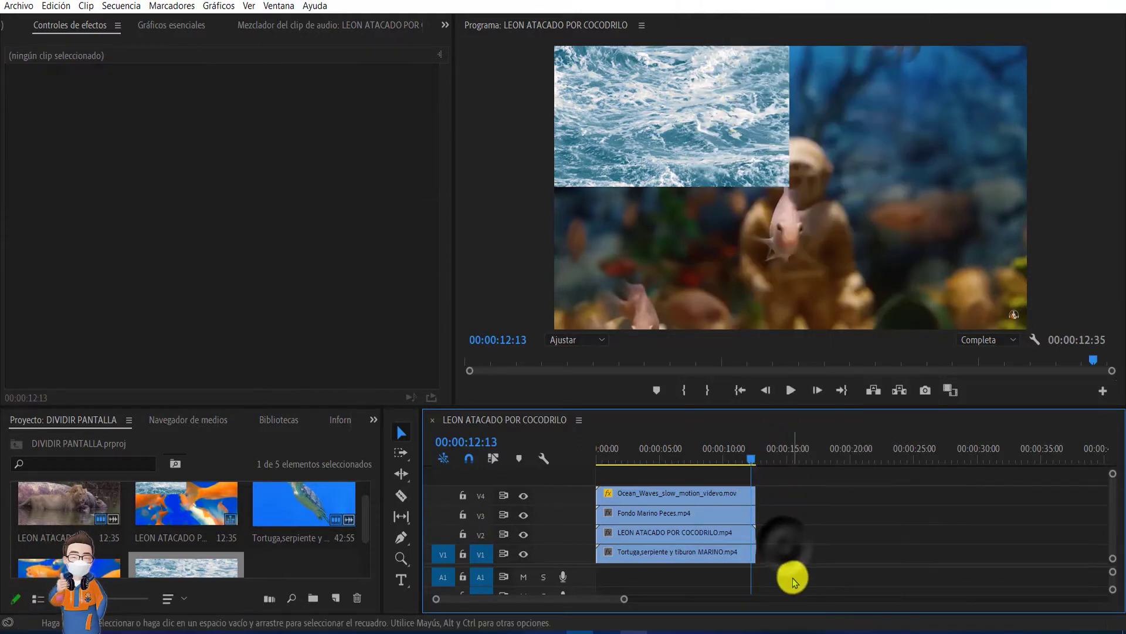
pyautogui.moveTo(793, 577)
pyautogui.mouseDown()
pyautogui.moveTo(708, 516)
pyautogui.moveTo(684, 518)
pyautogui.mouseUp()
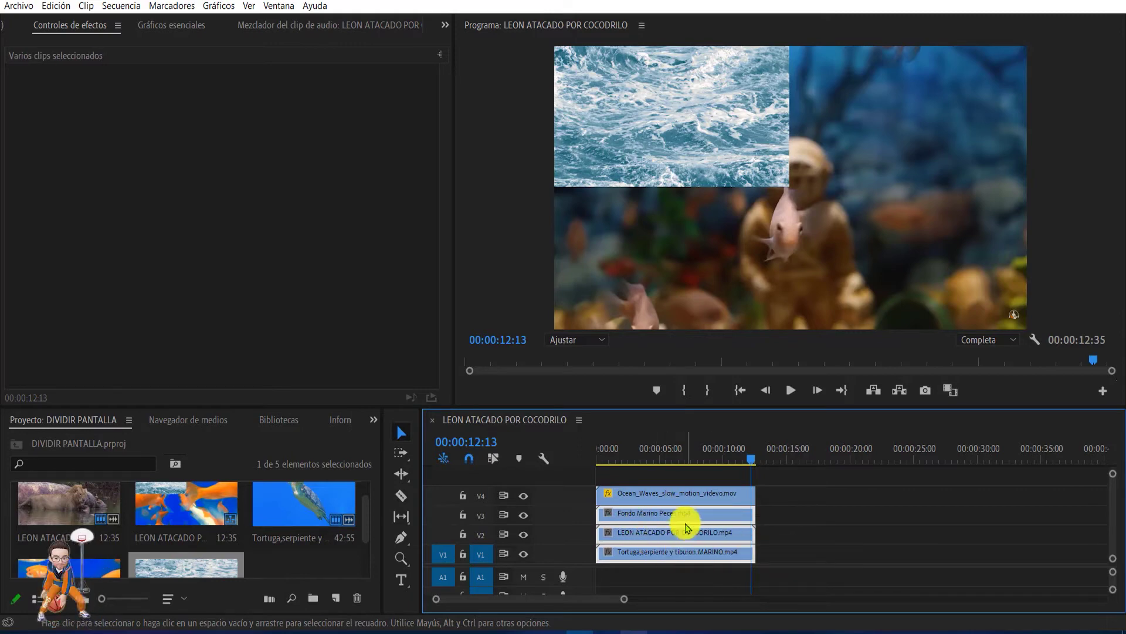
pyautogui.rightClick(685, 524)
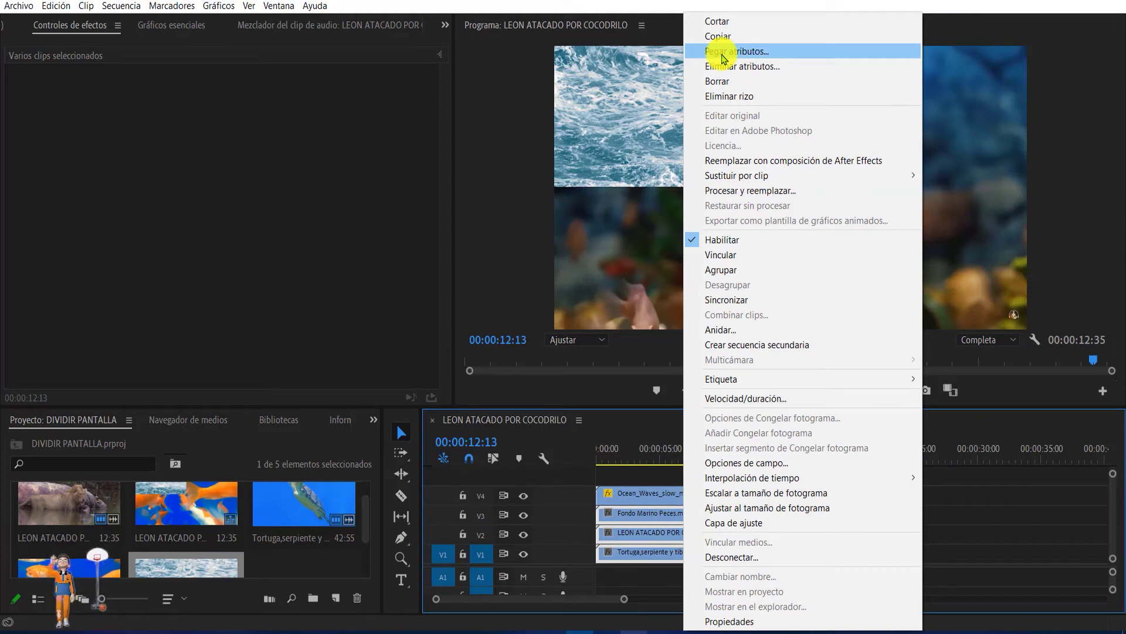
pyautogui.click(723, 57)
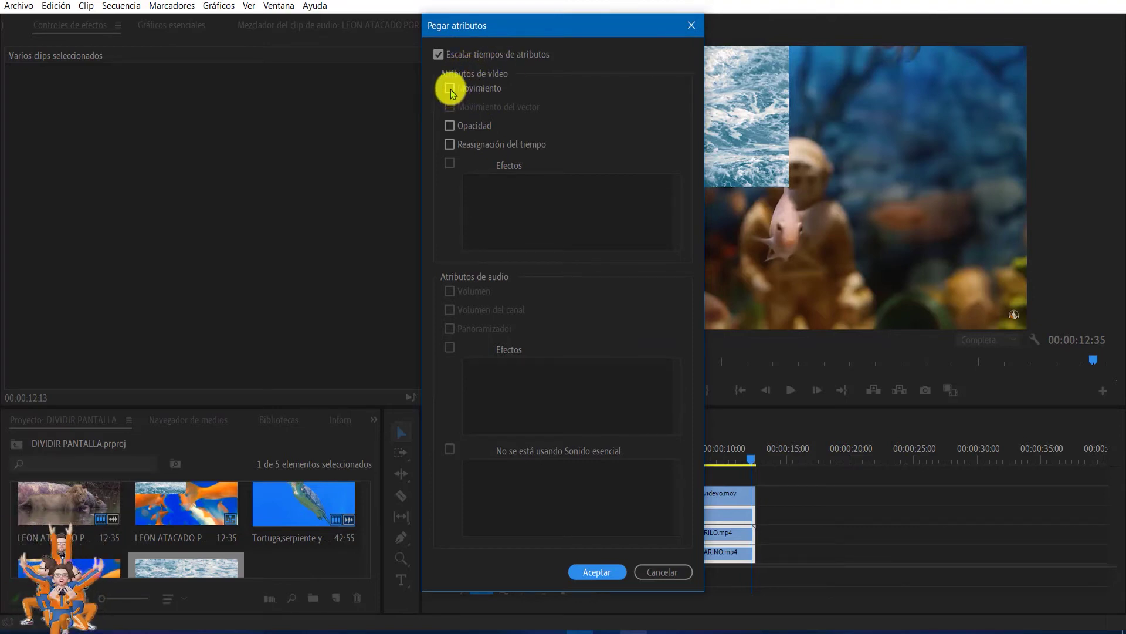
pyautogui.click(450, 91)
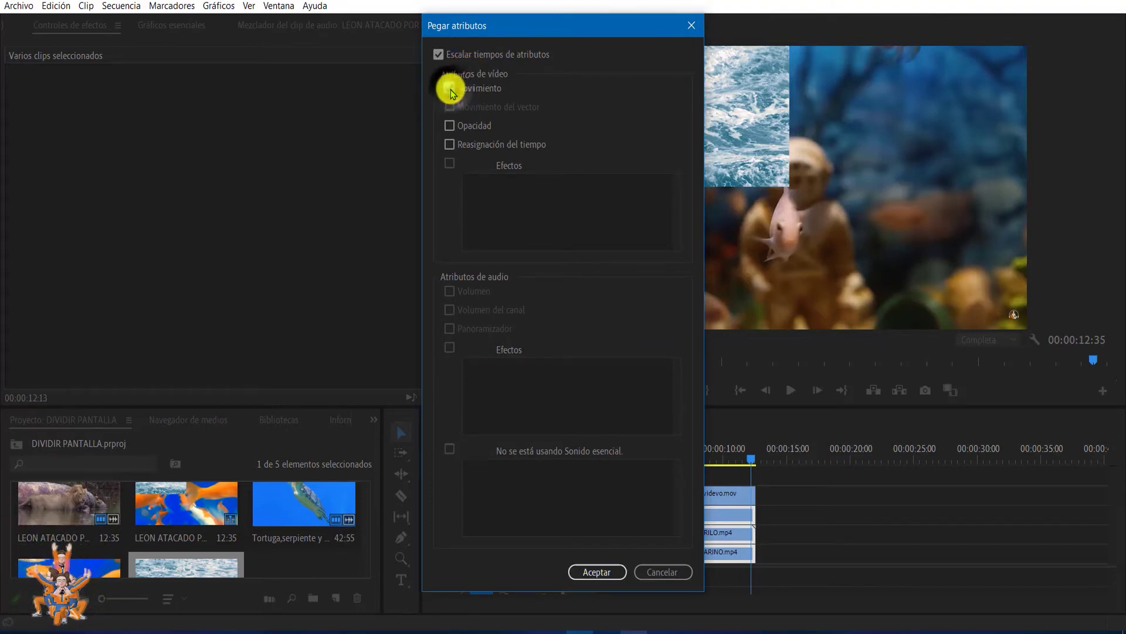
pyautogui.click(601, 575)
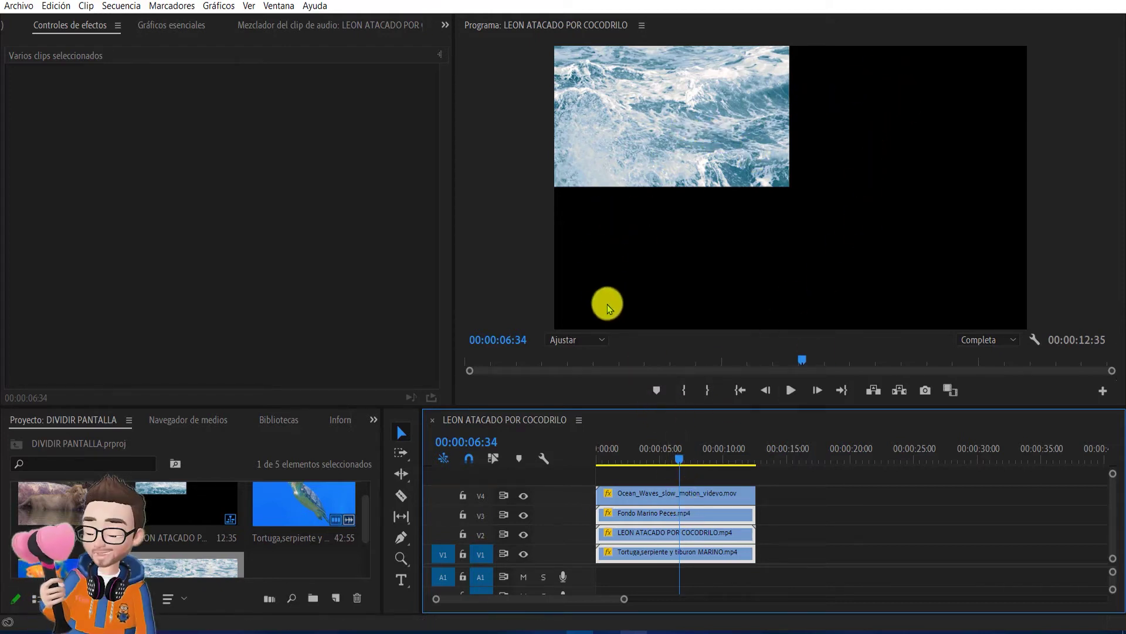
# Step: Move the fish clip top-right (X 1433.8) and the lion clip bottom-left (Y 808.3)
pyautogui.click(759, 511)
pyautogui.click(728, 517)
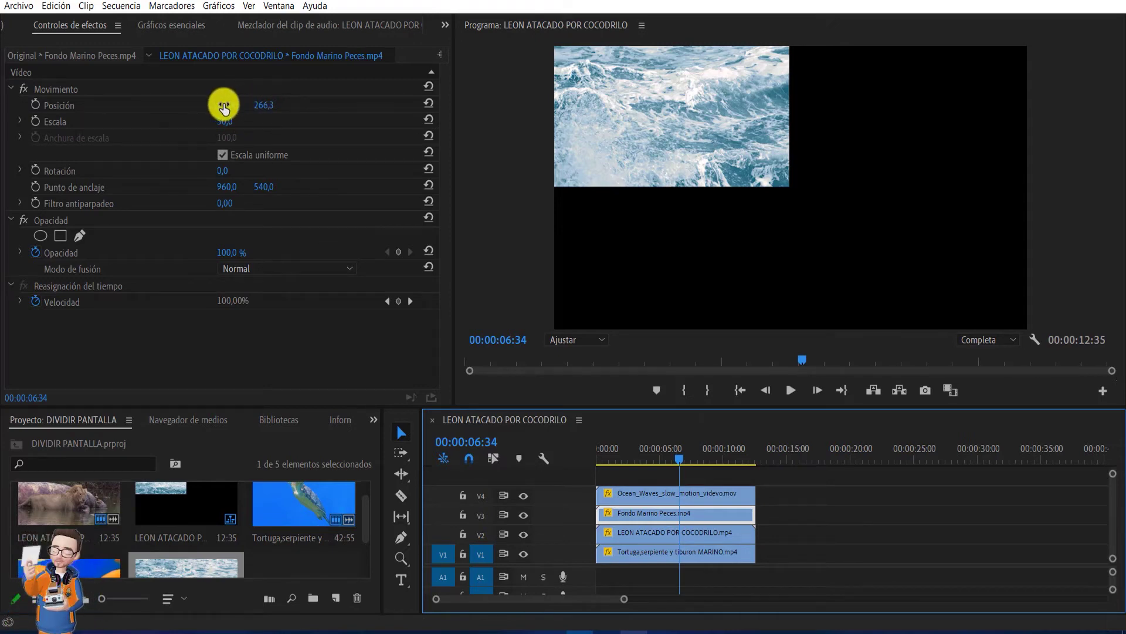
pyautogui.moveTo(224, 107); pyautogui.dragTo(938, 111)
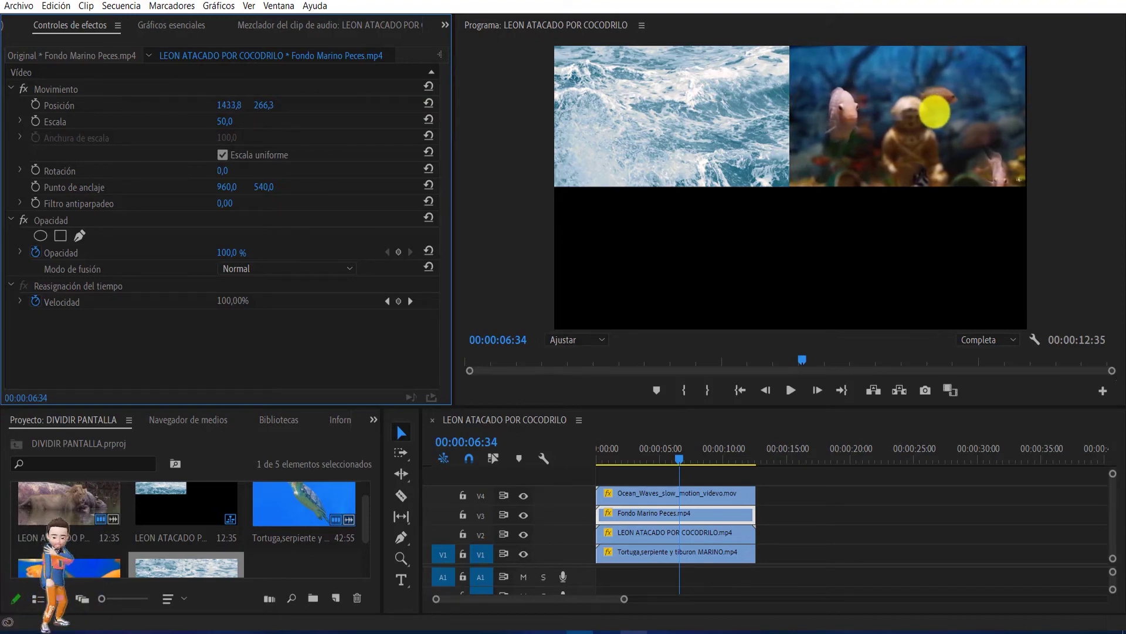
pyautogui.click(698, 540)
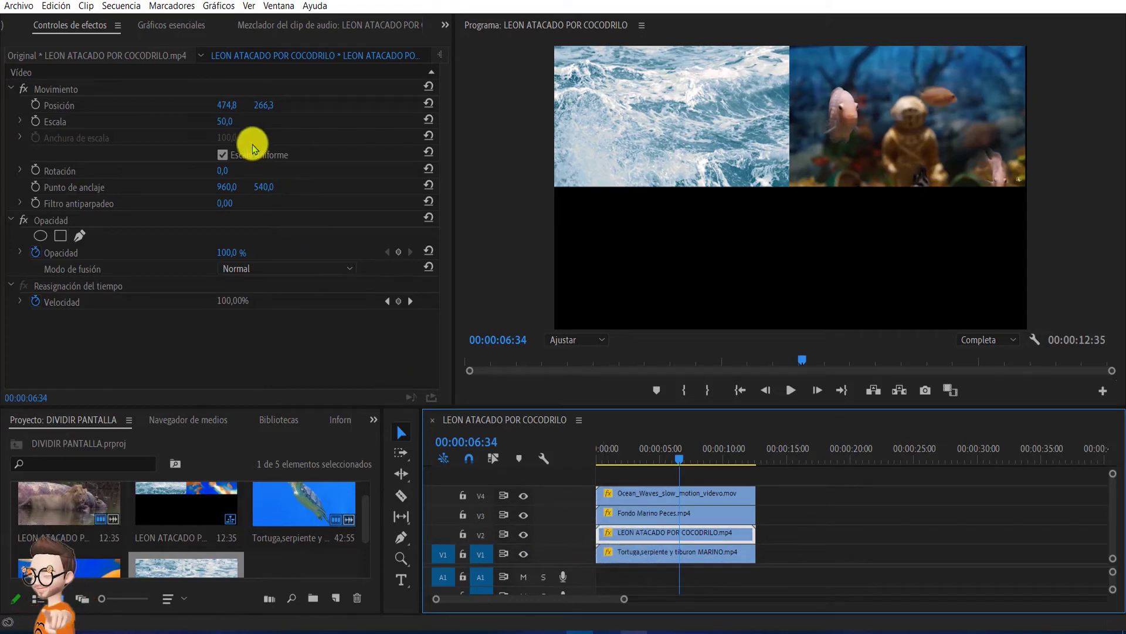
pyautogui.moveTo(260, 104)
pyautogui.mouseDown()
pyautogui.moveTo(544, 162)
pyautogui.moveTo(738, 259)
pyautogui.mouseUp()
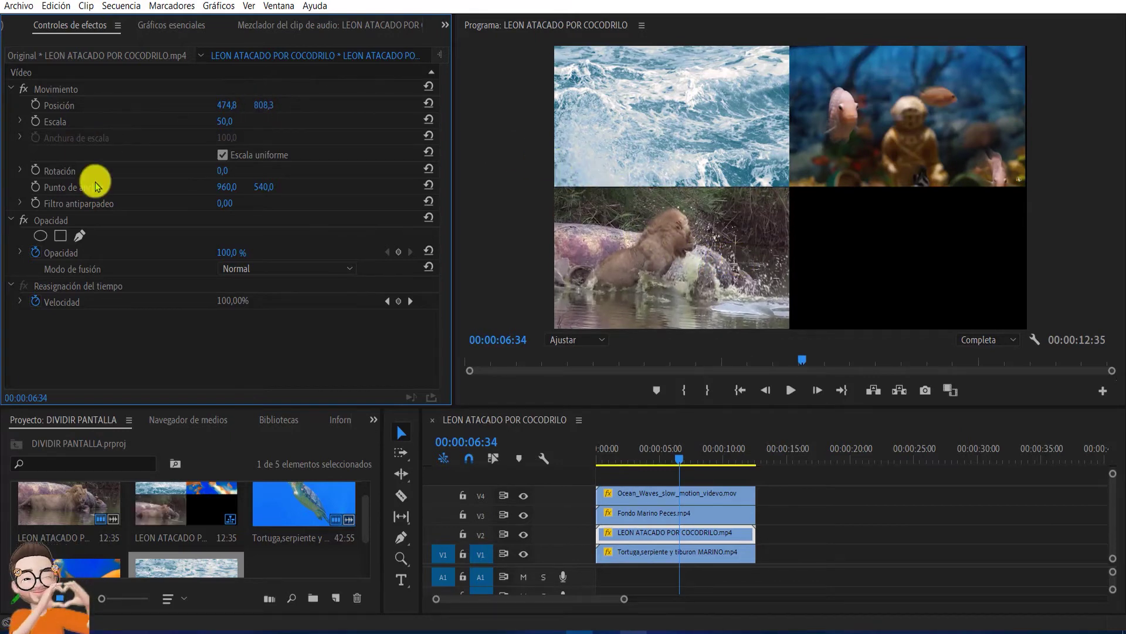
# Step: Place the turtle clip in the bottom-right quarter at 1436.8, 808.3
pyautogui.click(726, 562)
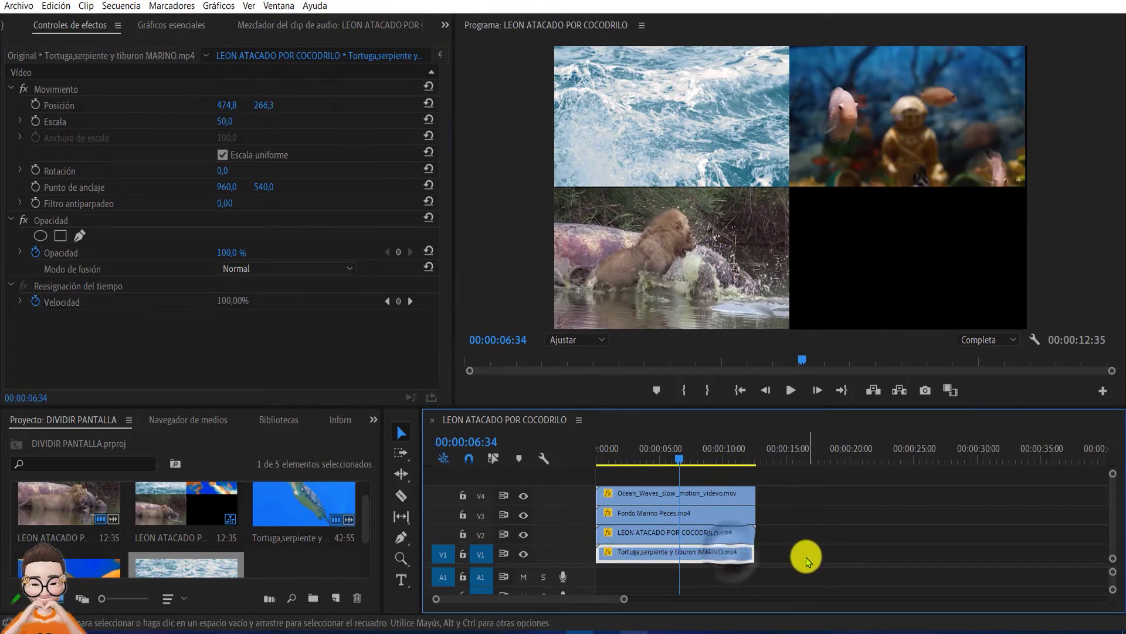
pyautogui.click(804, 558)
pyautogui.click(721, 560)
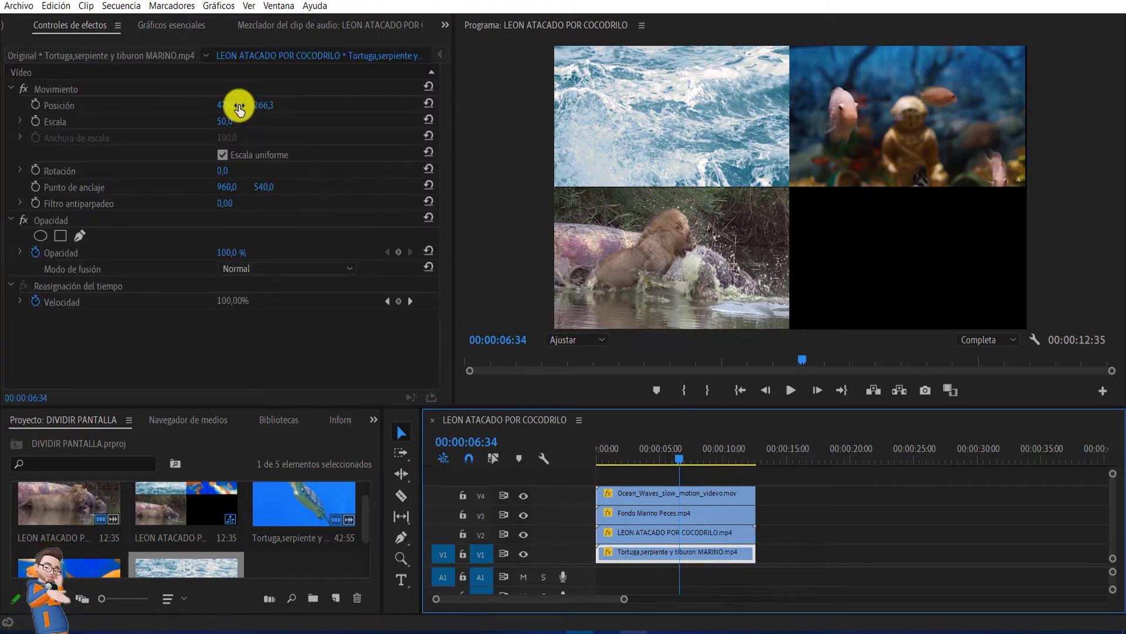
pyautogui.moveTo(239, 110); pyautogui.dragTo(168, 120)
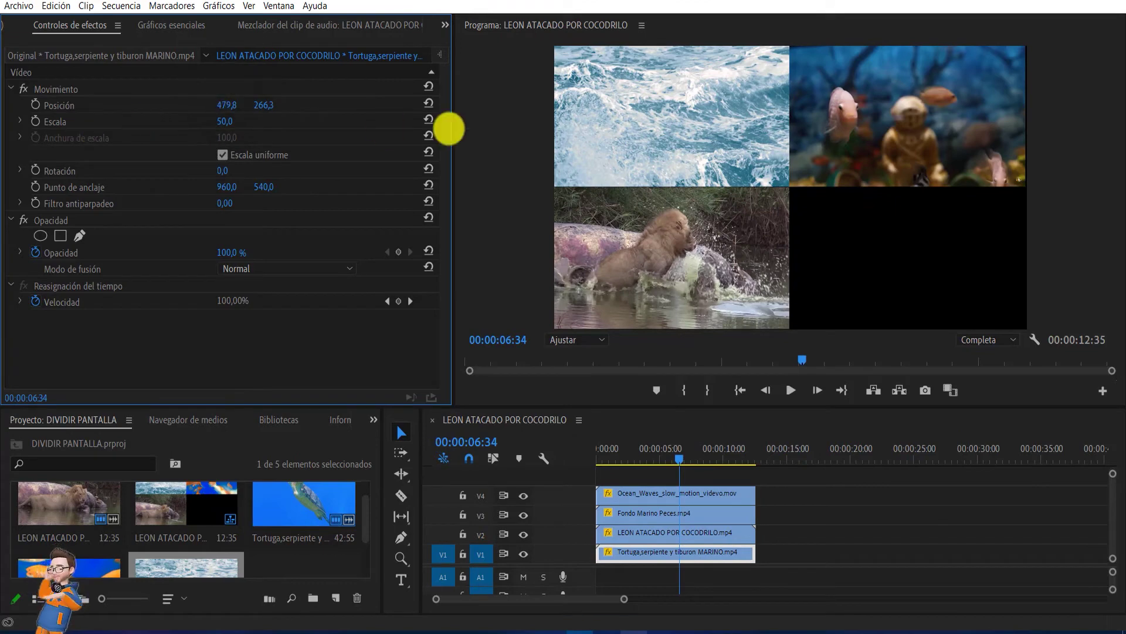
pyautogui.moveTo(262, 112); pyautogui.dragTo(671, 171)
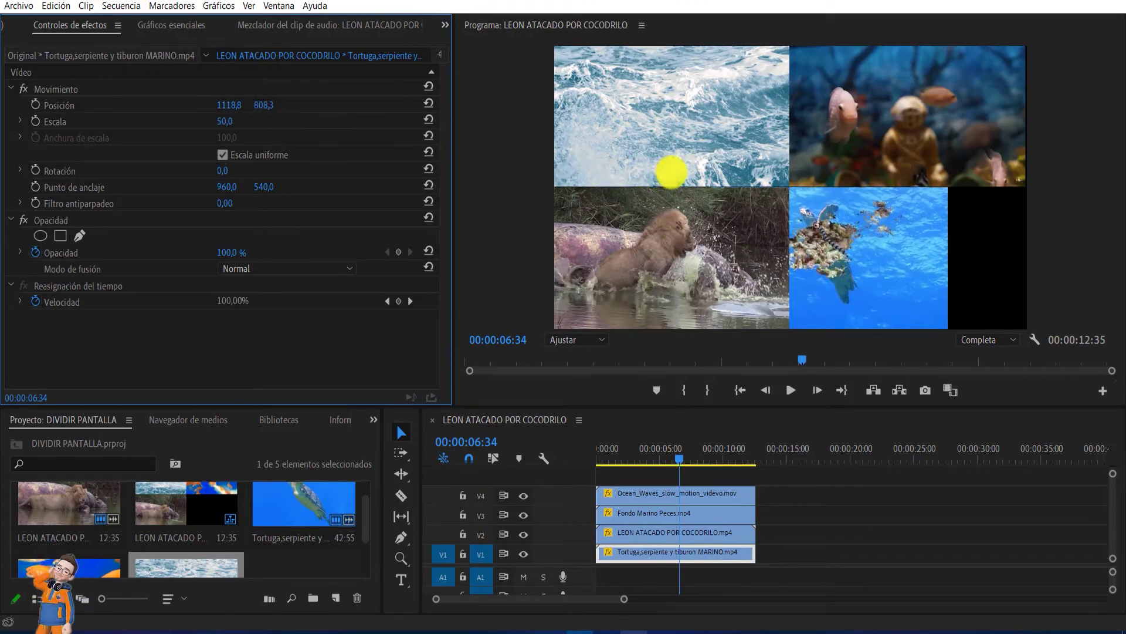
pyautogui.moveTo(226, 111); pyautogui.dragTo(455, 126)
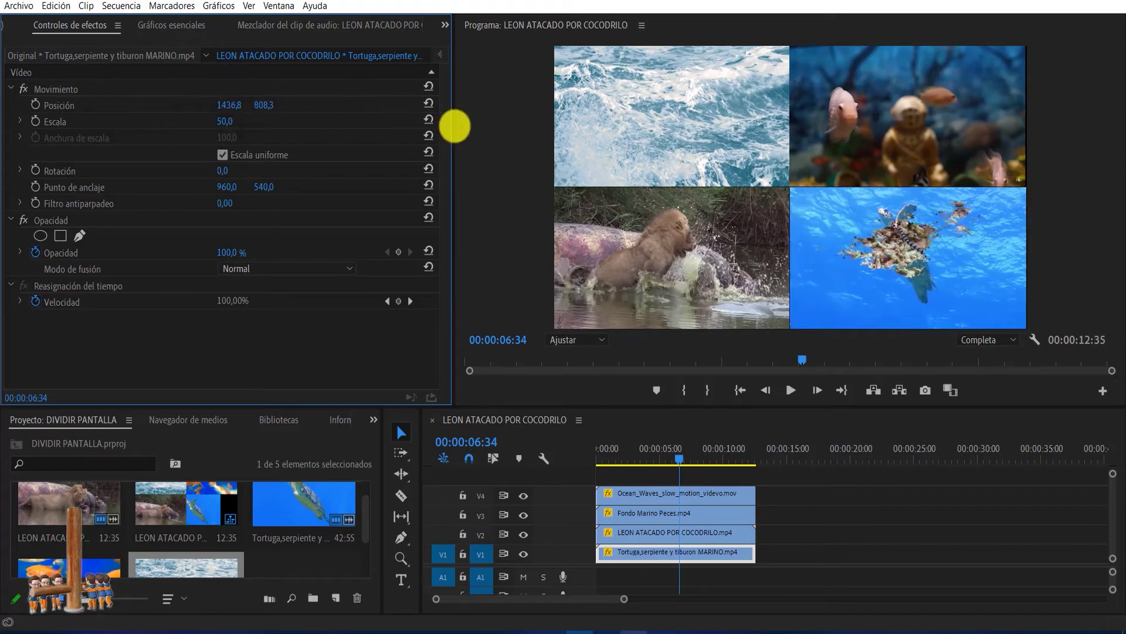
# Step: Play the 2x2 grid from the start, then select the ocean waves clip on V4
pyautogui.click(633, 464)
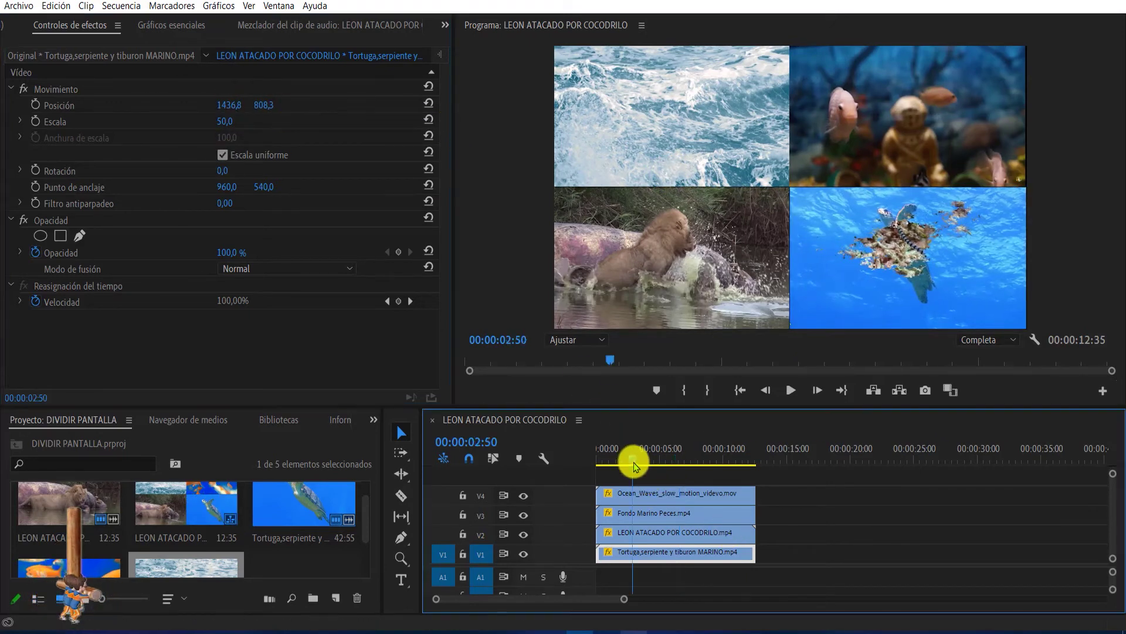
pyautogui.moveTo(633, 464); pyautogui.dragTo(573, 469)
pyautogui.press('space')
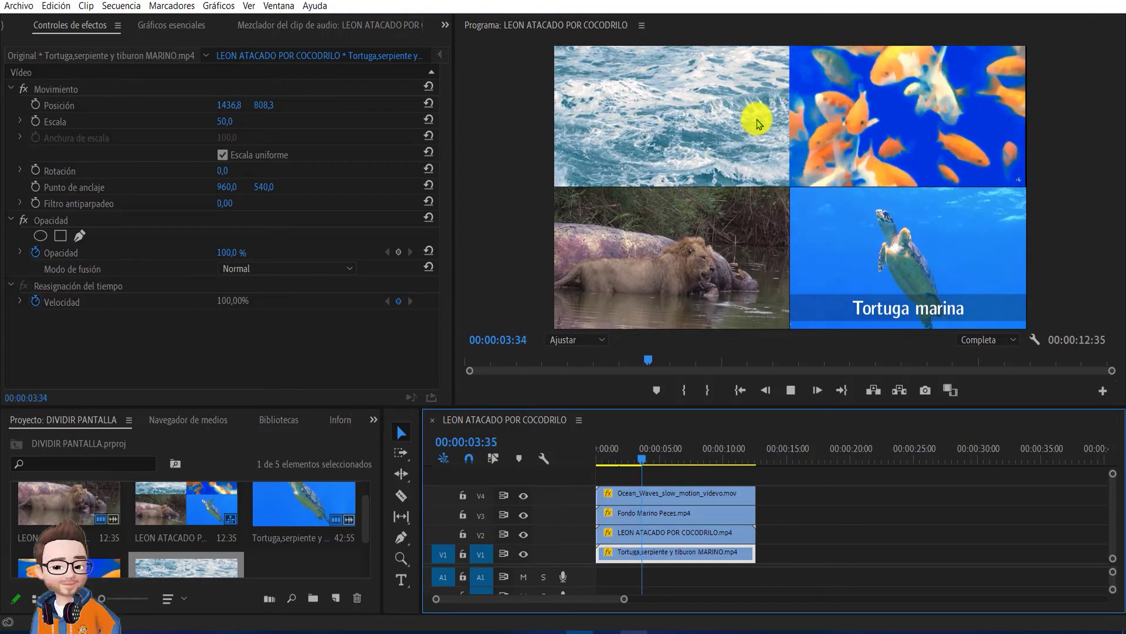
pyautogui.press('space')
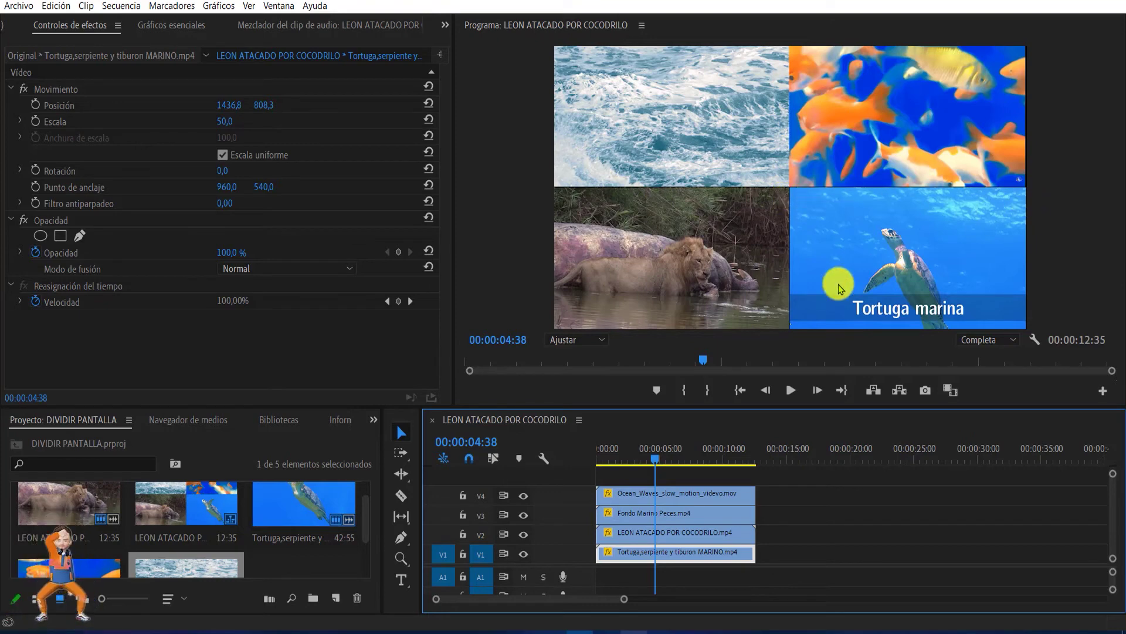
pyautogui.click(717, 482)
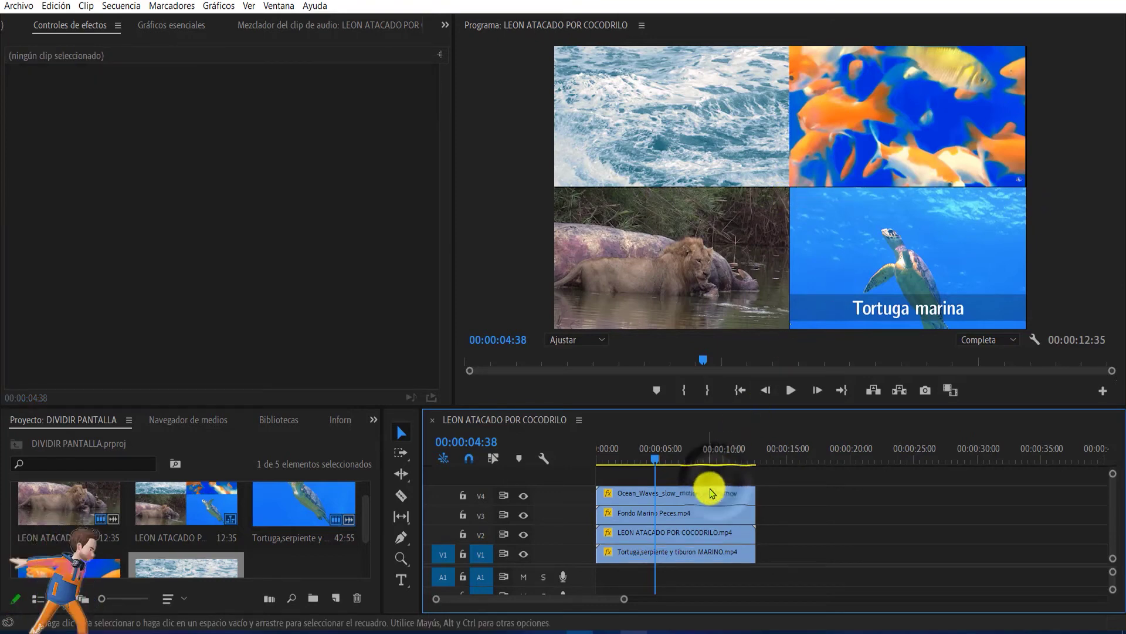
pyautogui.click(650, 498)
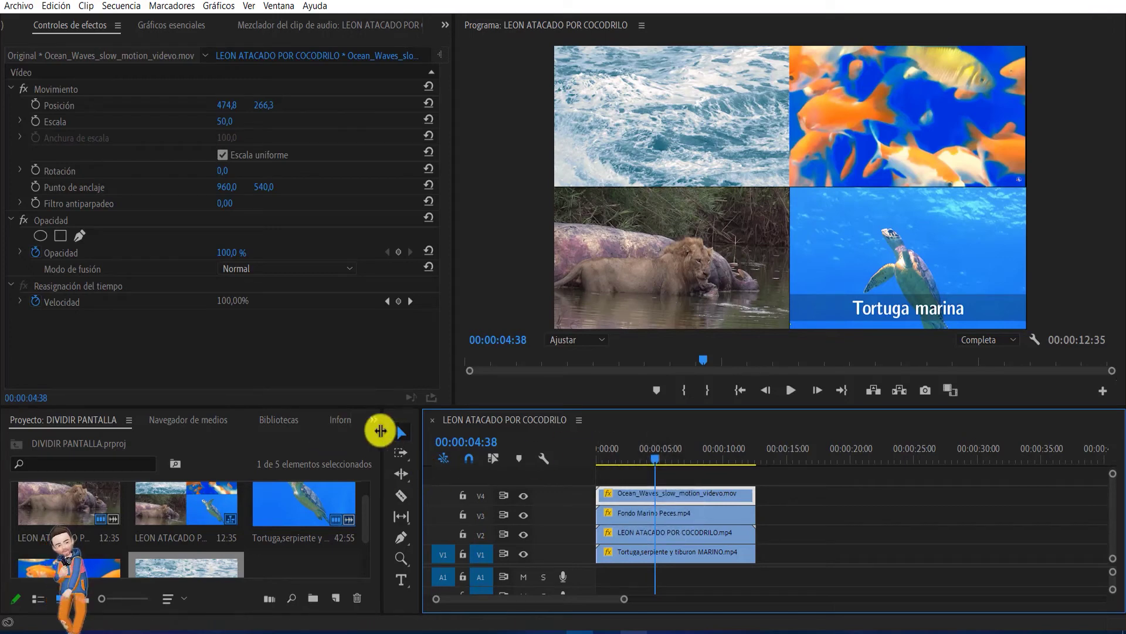
# Step: Search the Effects panel for 'borde' to find the Bordes biselados finos preset
pyautogui.click(374, 420)
pyautogui.click(385, 495)
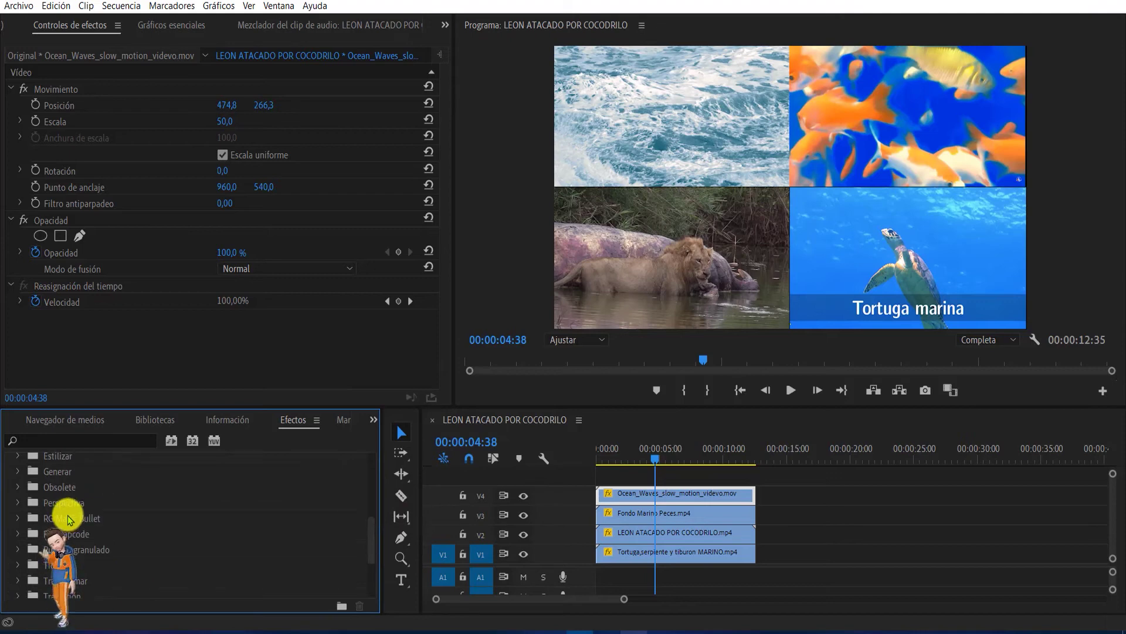
pyautogui.click(25, 440)
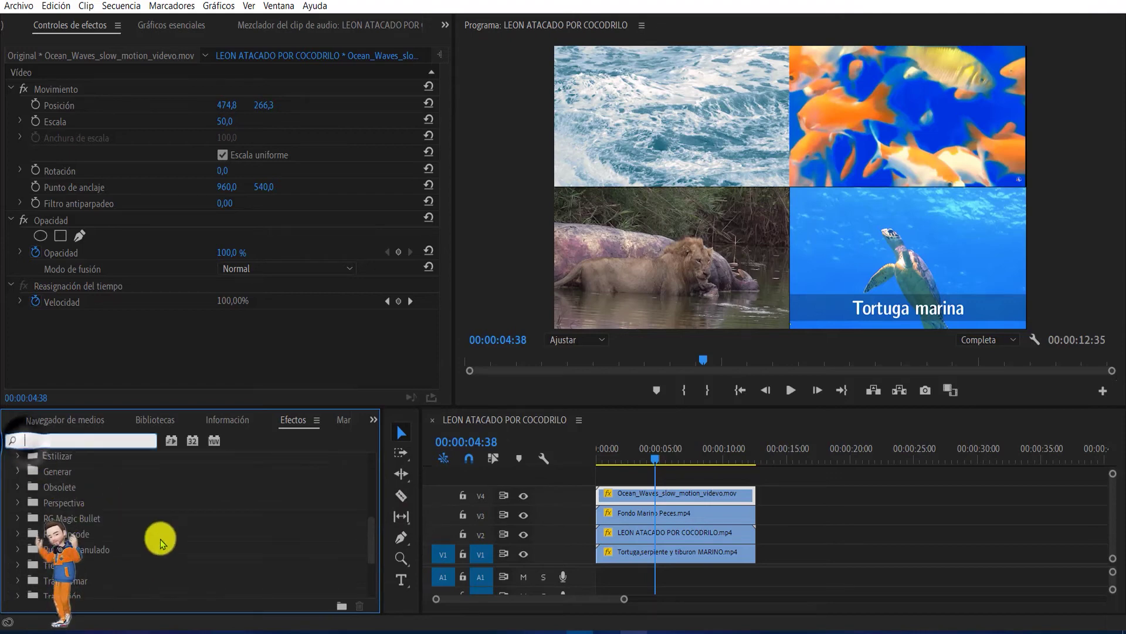
pyautogui.write('bord')
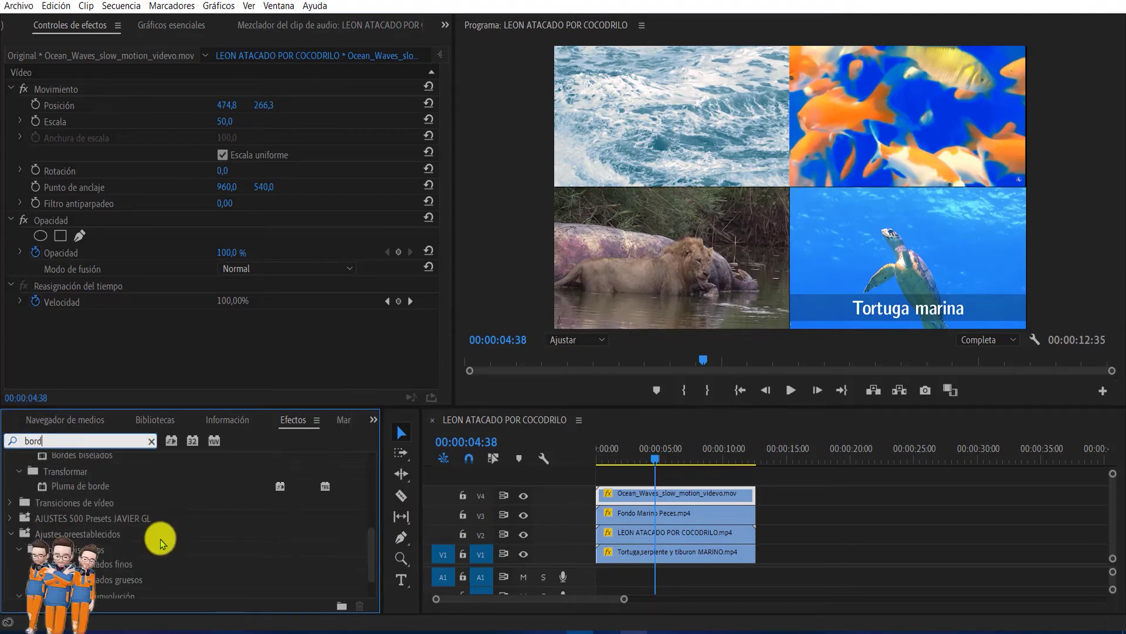
pyautogui.write('es')
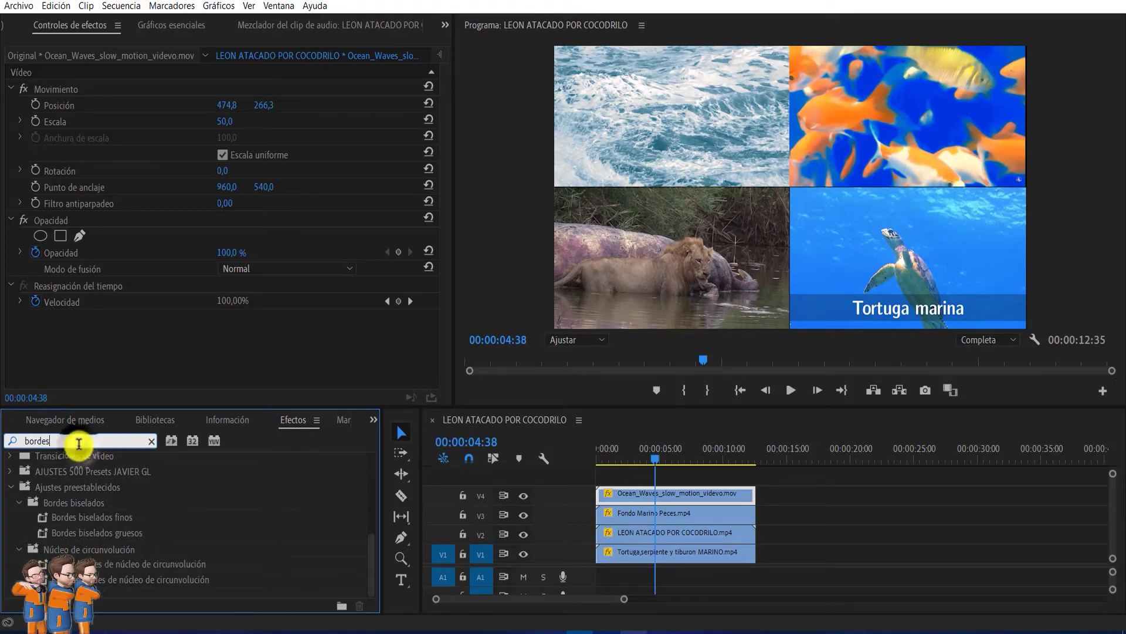
pyautogui.press('BackSpace')
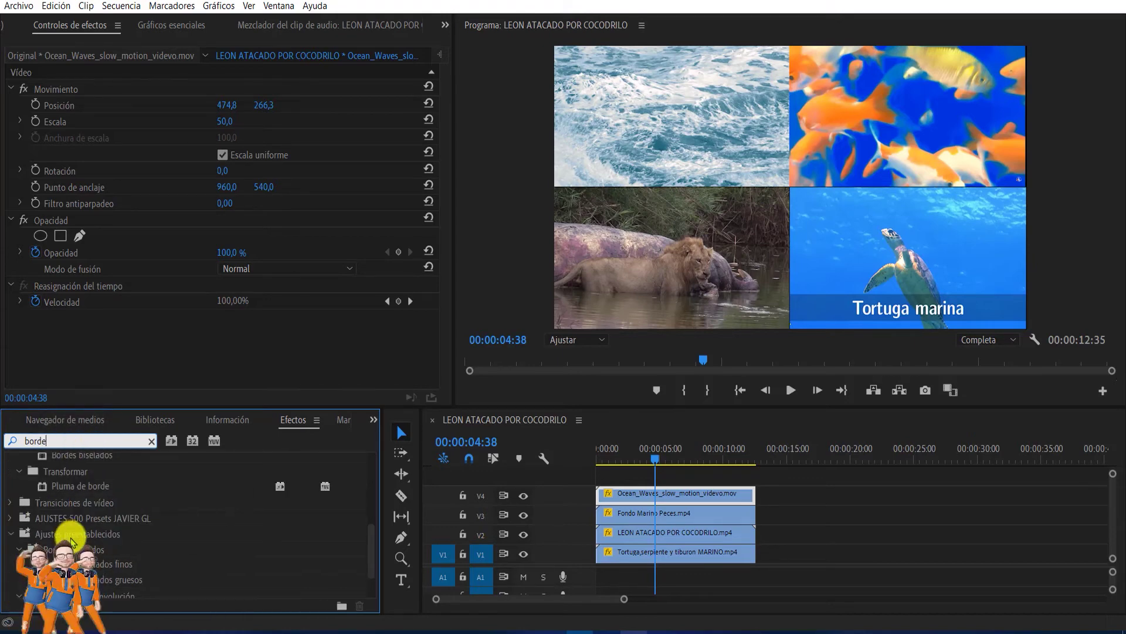
pyautogui.scroll(-1, 90, 545)
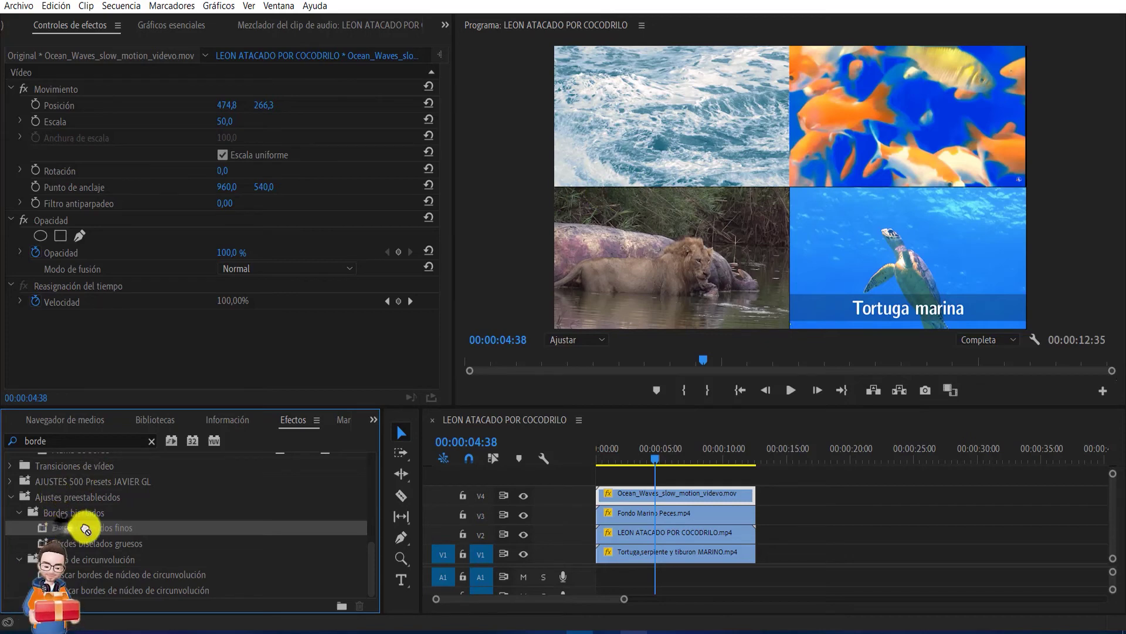
# Step: Apply Bordes biselados finos to the ocean clip and set Grosor de borde to 0.02
pyautogui.moveTo(85, 529); pyautogui.dragTo(642, 495)
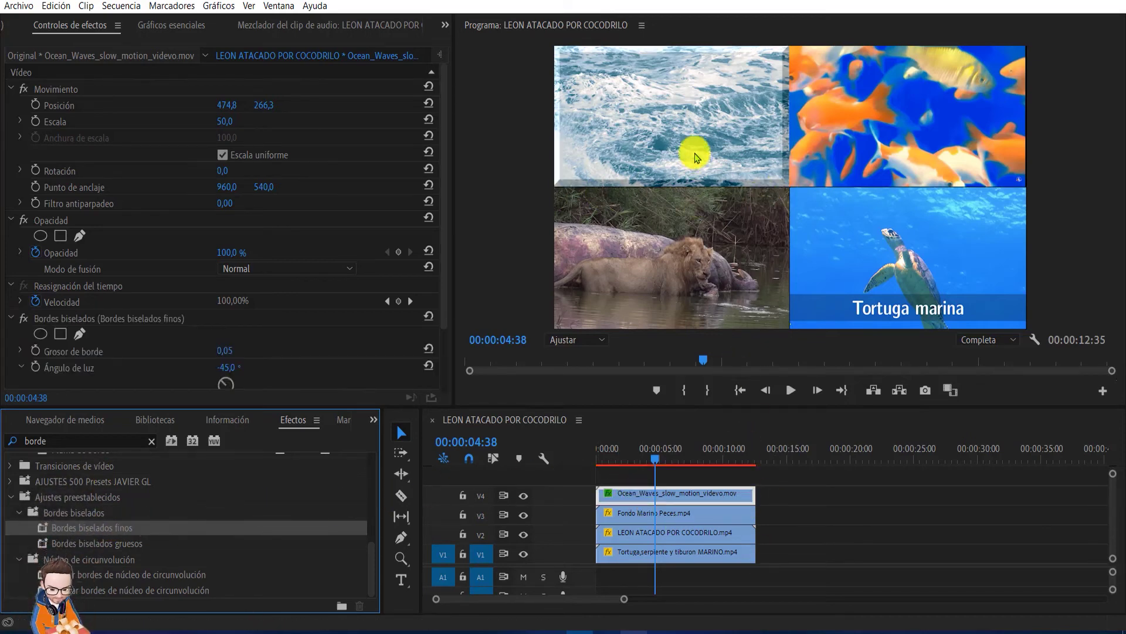
pyautogui.moveTo(445, 262); pyautogui.dragTo(444, 326)
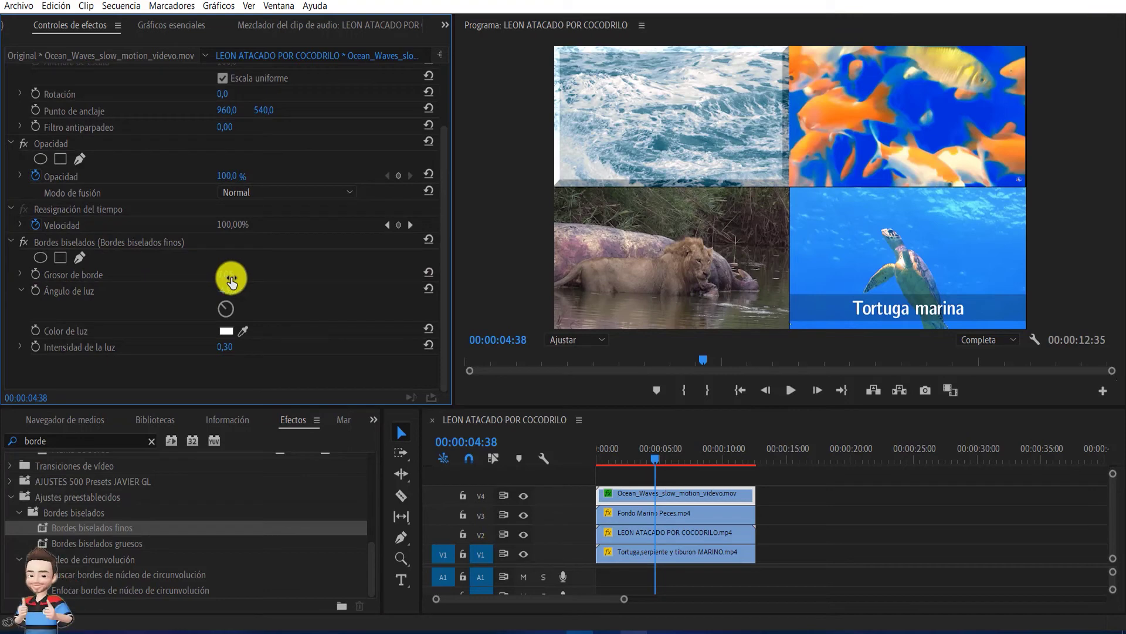
pyautogui.write('0,05')
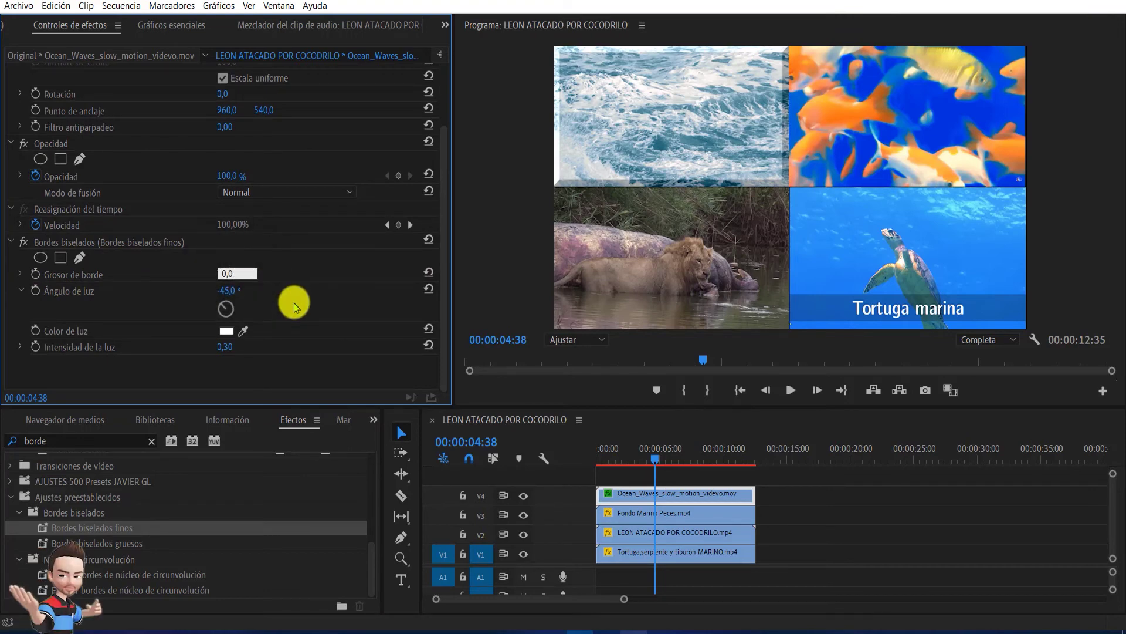
pyautogui.write('2')
pyautogui.press('Return')
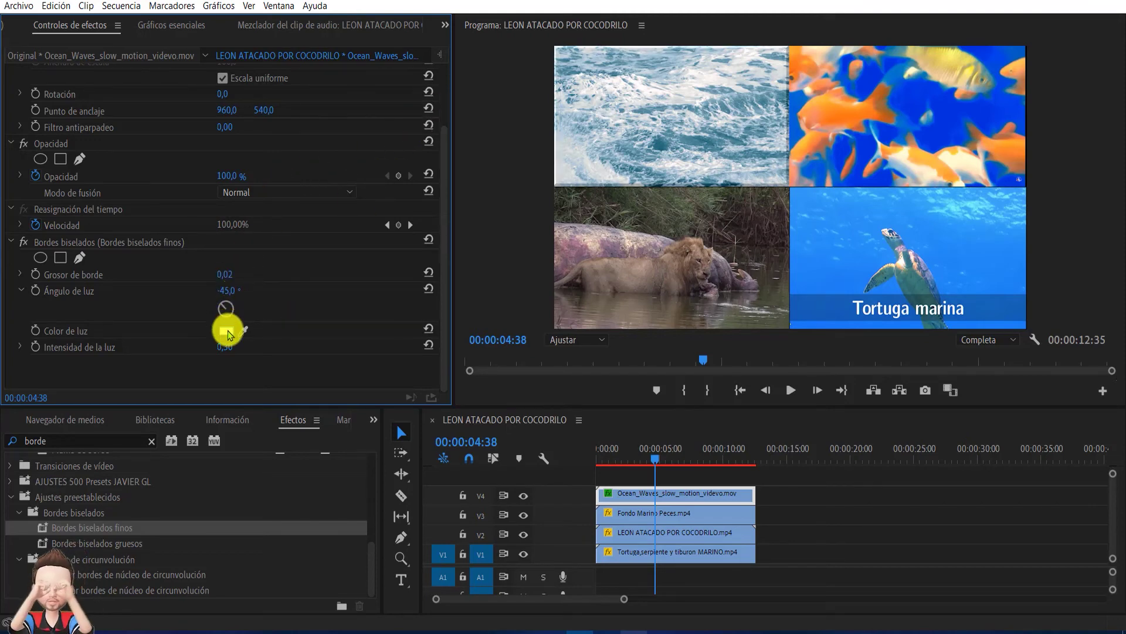
# Step: Set the bevel's Color de luz to pink
pyautogui.click(226, 331)
pyautogui.moveTo(420, 302); pyautogui.dragTo(422, 359)
pyautogui.click(711, 204)
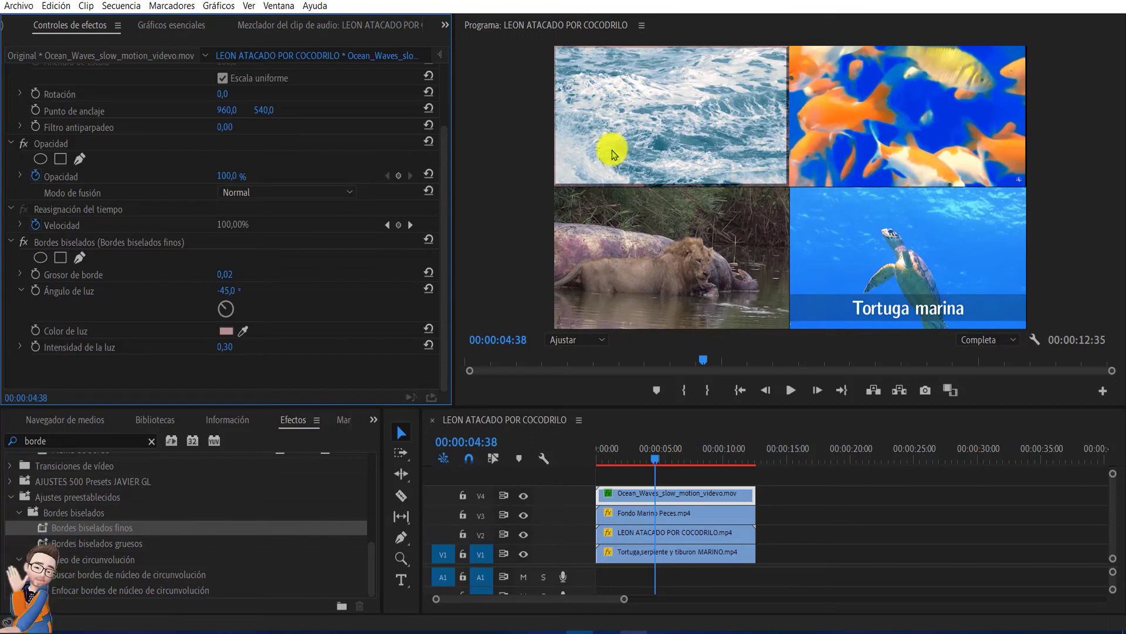
# Step: Paste the ocean clip's bevel onto the other three clips, excluding Movimiento, Opacidad and Reasignación del tiempo
pyautogui.rightClick(685, 495)
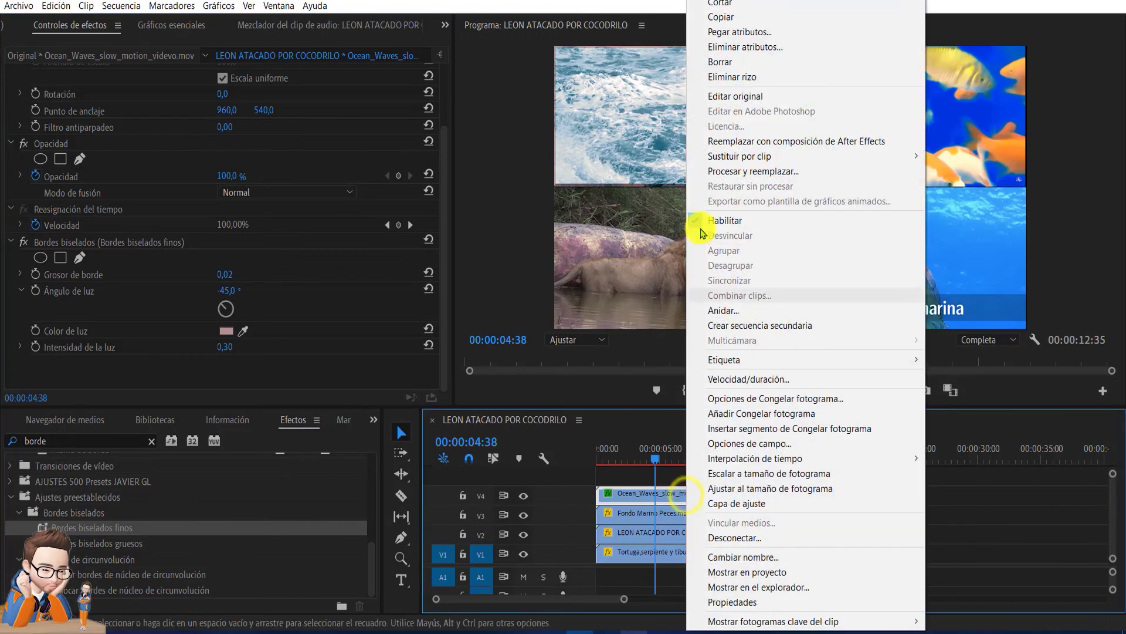
pyautogui.click(718, 19)
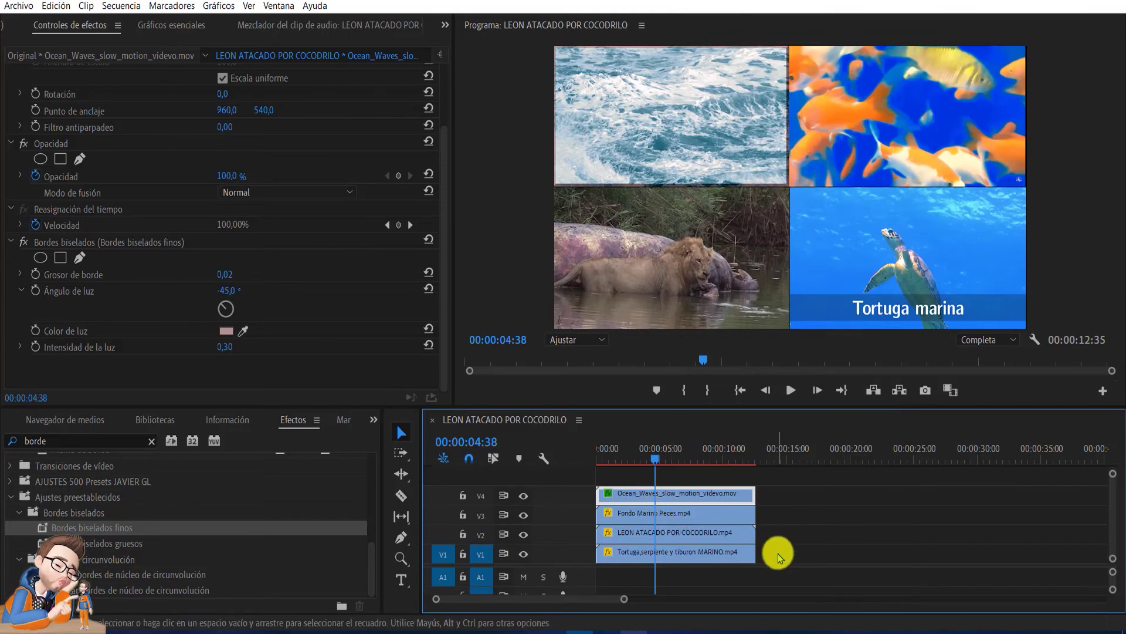
pyautogui.moveTo(782, 578); pyautogui.dragTo(703, 523)
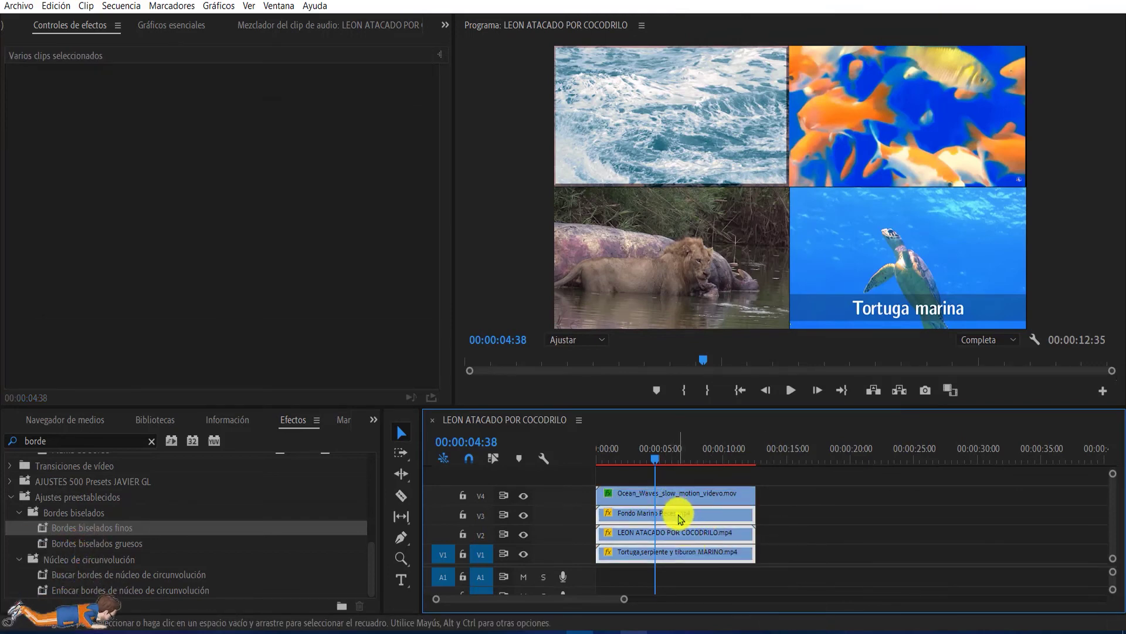
pyautogui.rightClick(680, 518)
pyautogui.click(683, 49)
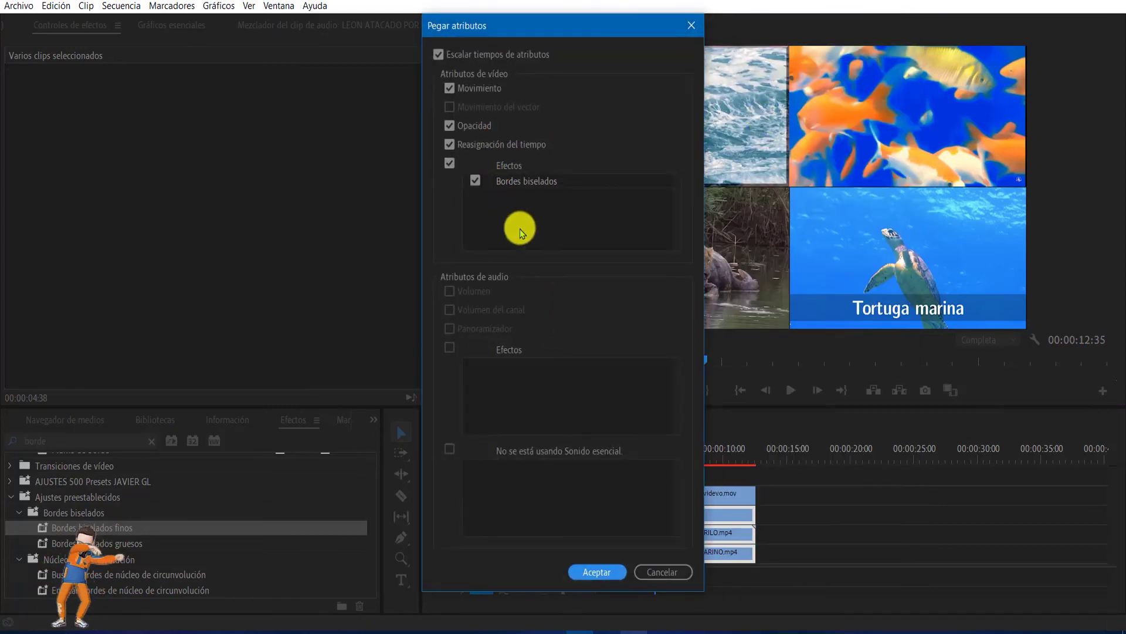
pyautogui.click(450, 89)
pyautogui.click(450, 126)
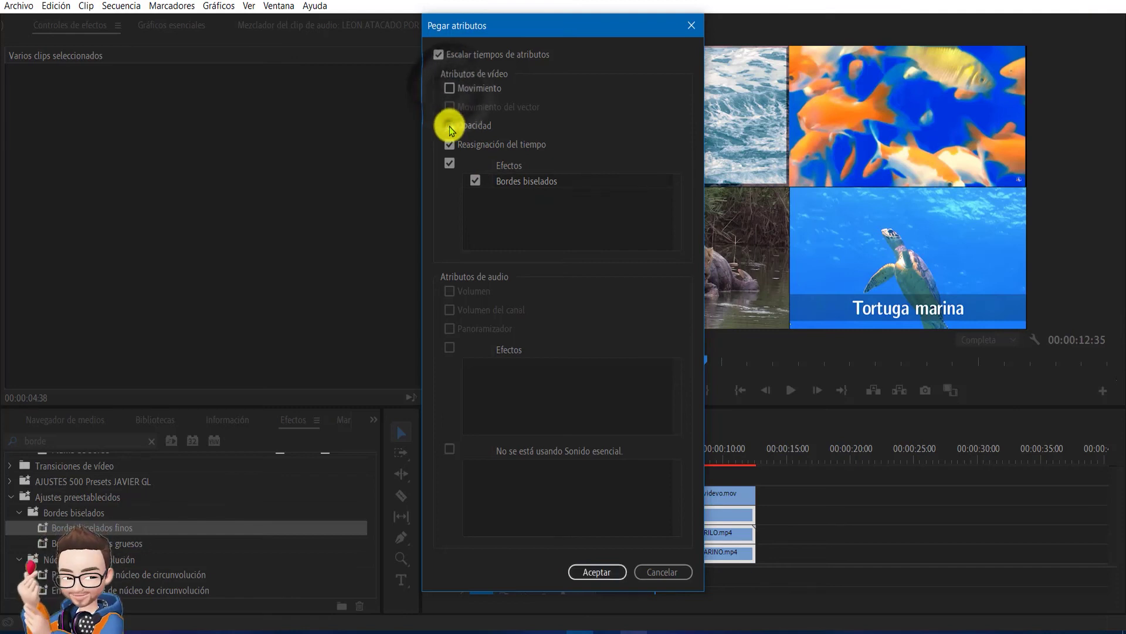
pyautogui.click(450, 144)
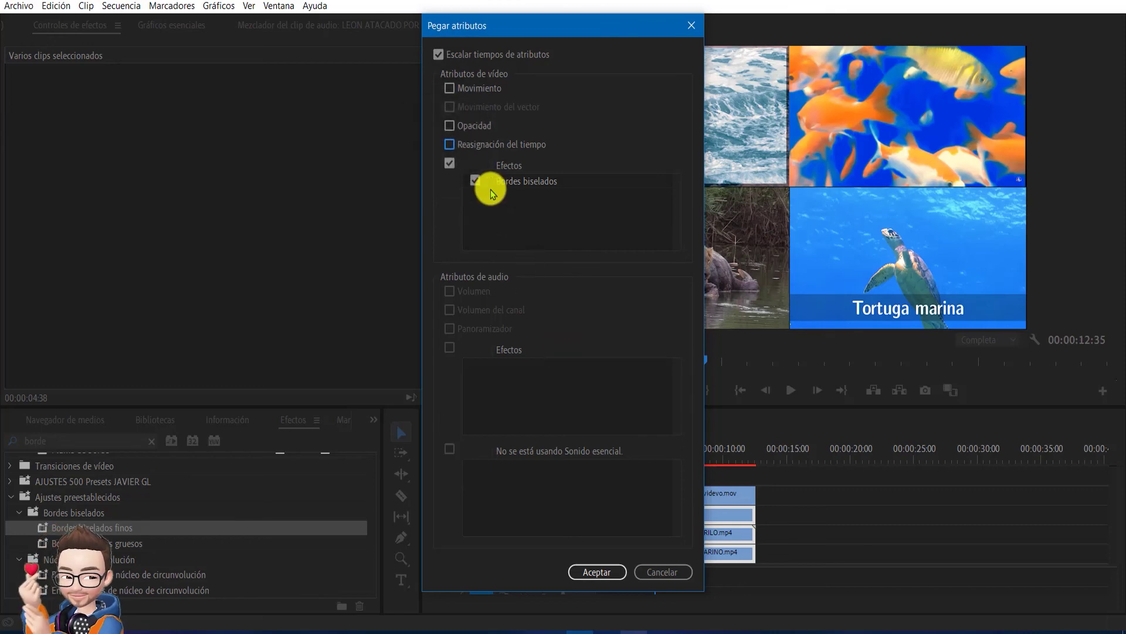
pyautogui.click(596, 572)
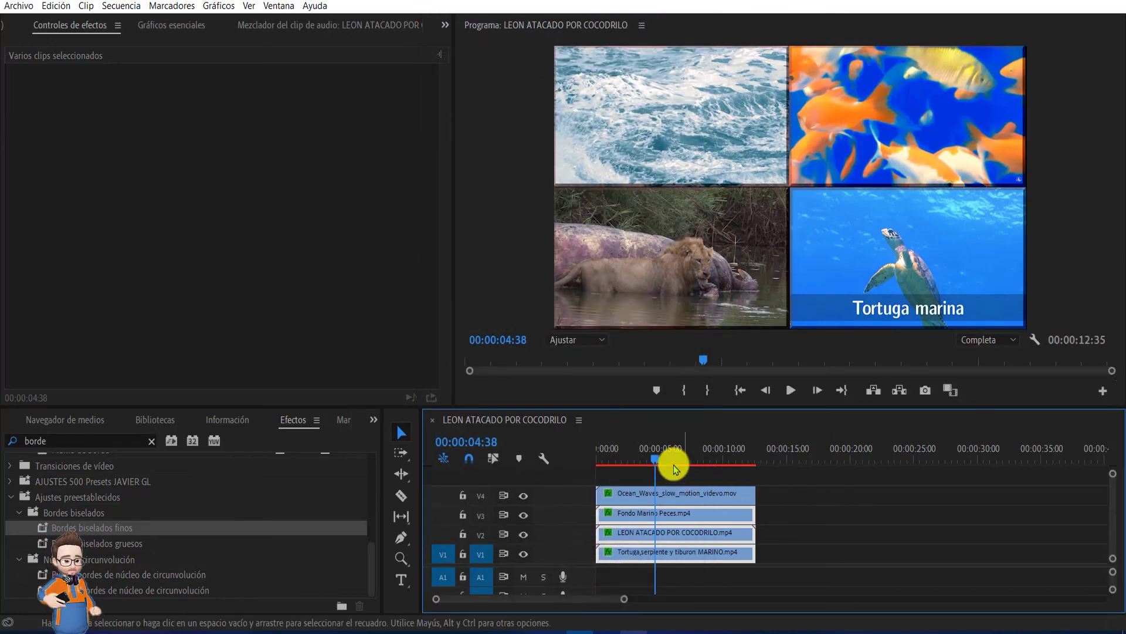
# Step: Play the split-screen sequence from 00:00:00:00, then replay it from 00:00:02:36
pyautogui.click(596, 460)
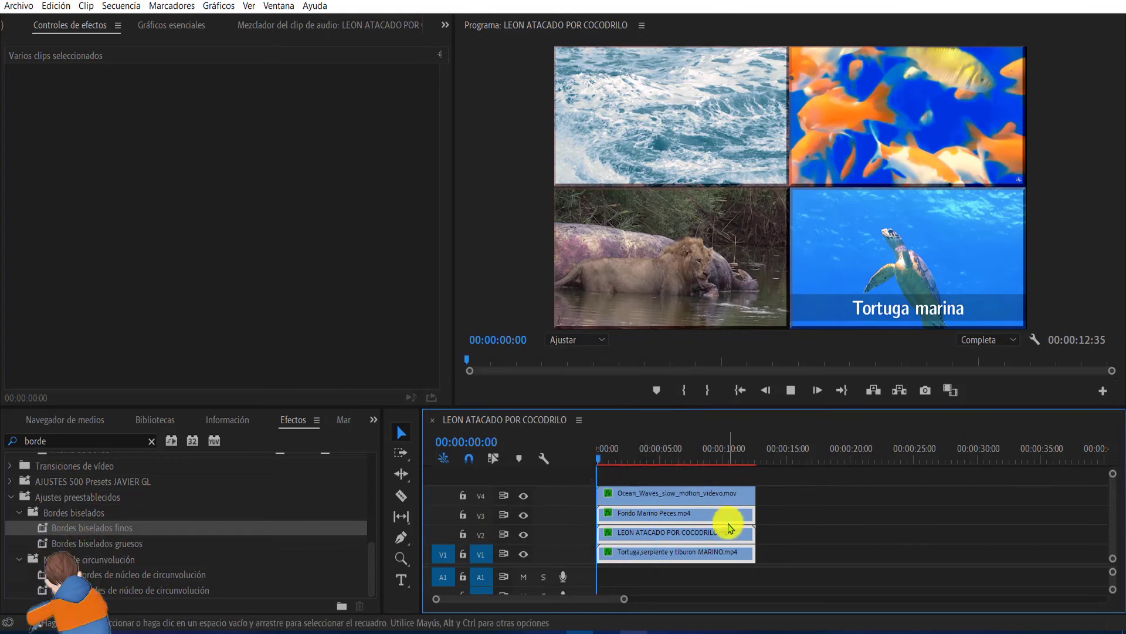
pyautogui.press('space')
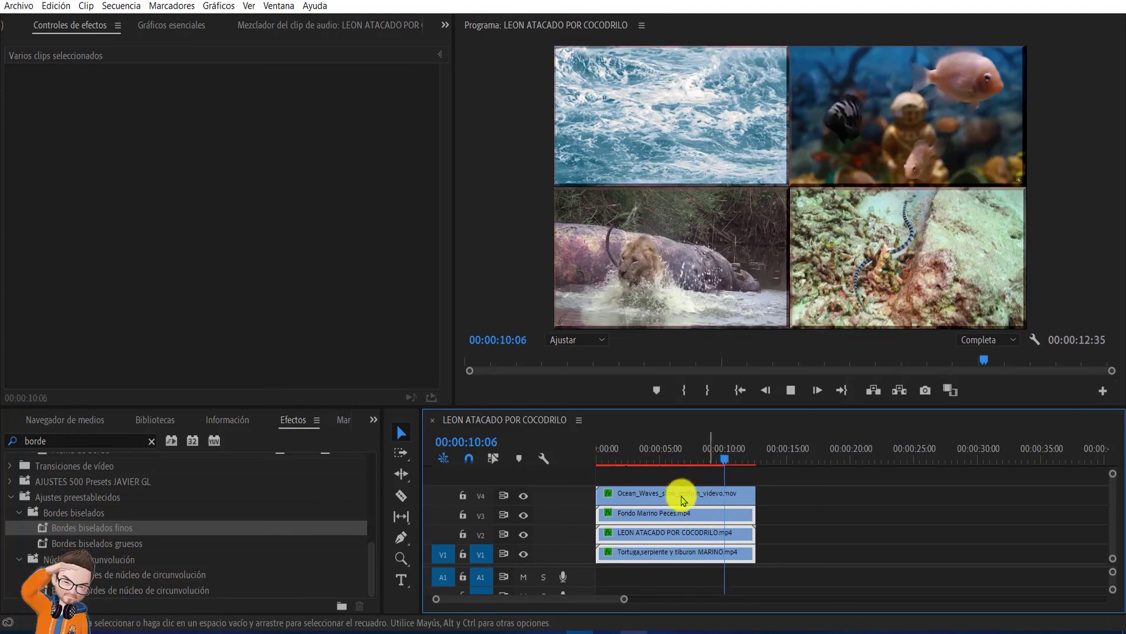
pyautogui.click(630, 461)
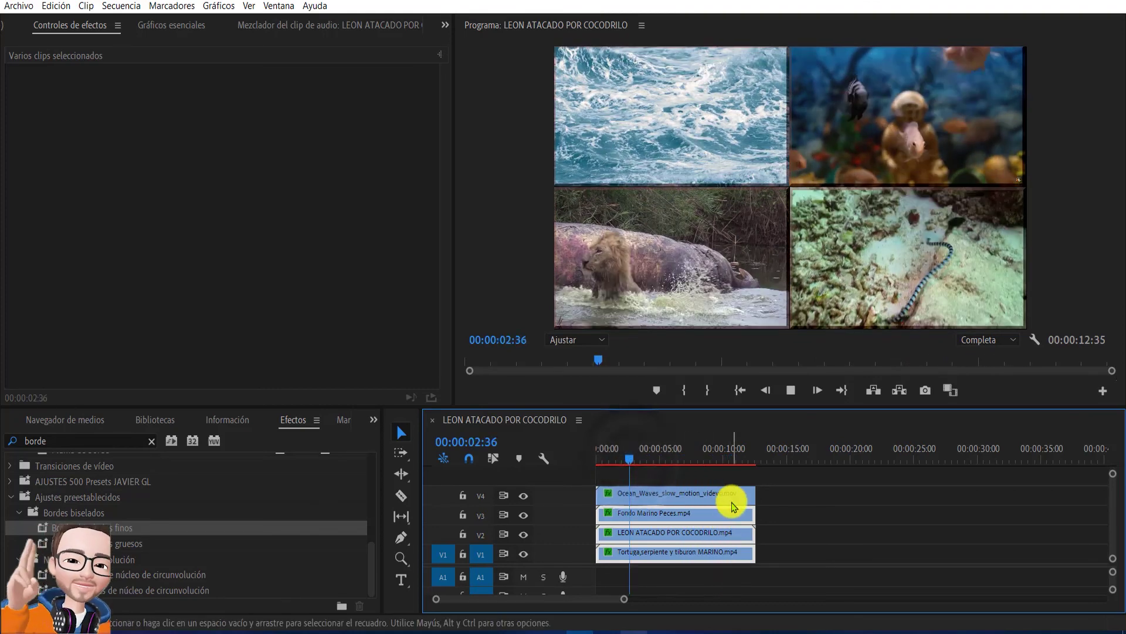
pyautogui.press('space')
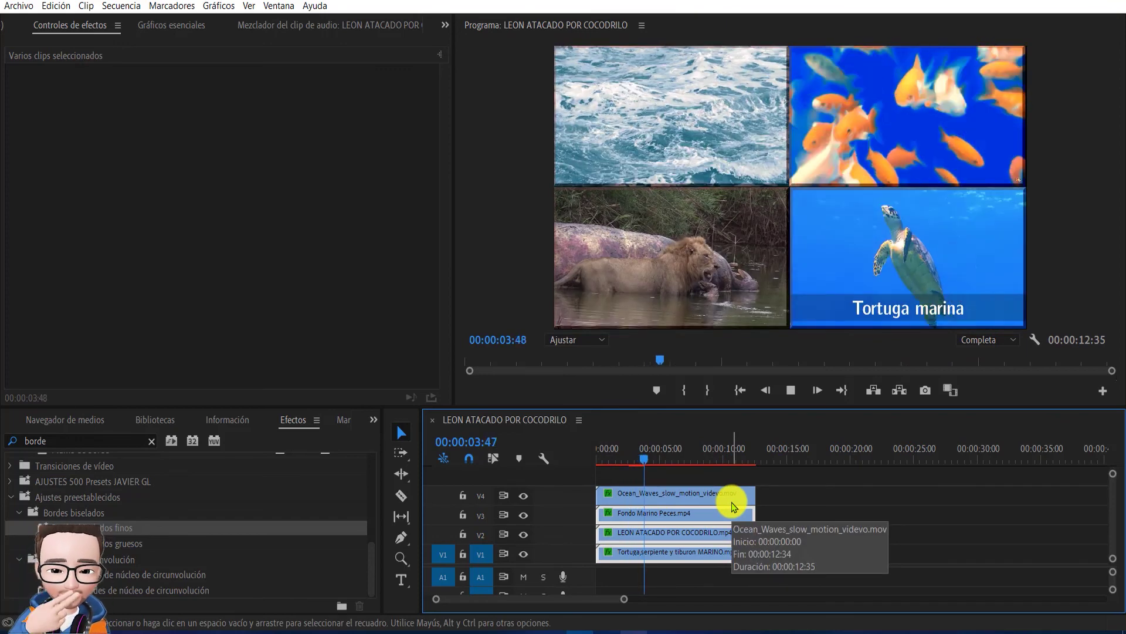